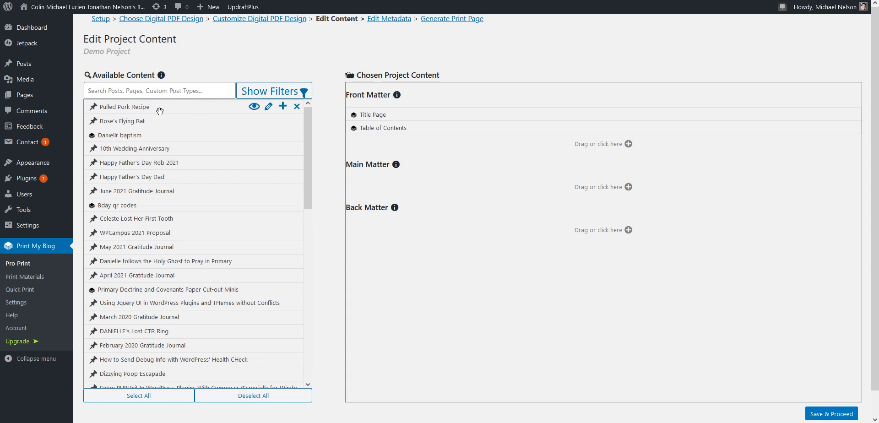
Browse the available content list to its end and load more entries
scroll(196, 326, "down", 10)
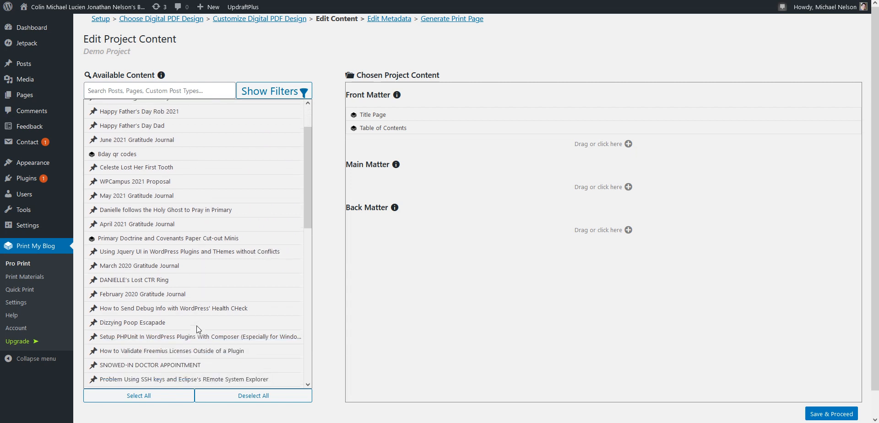
scroll(196, 326, "down", 1)
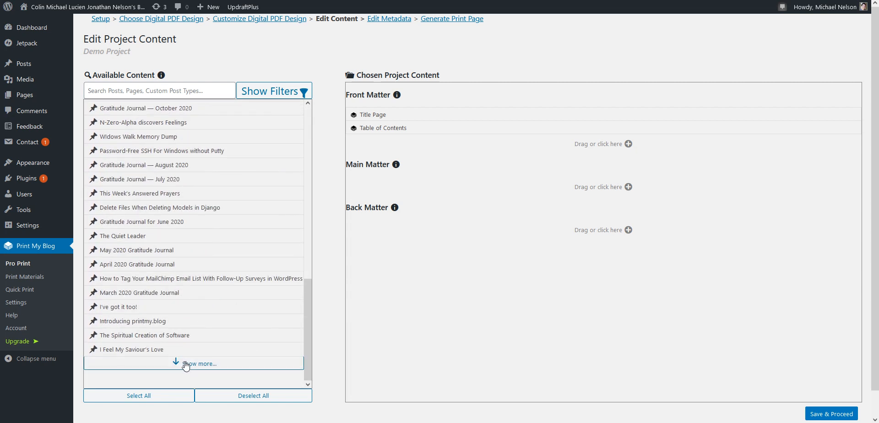
left_click(185, 362)
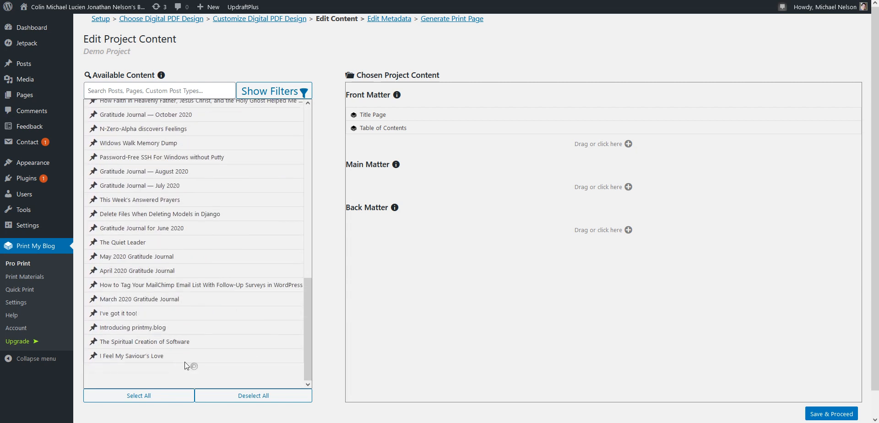
Search the available content for "print my blog" and clear the search text
left_click(145, 91)
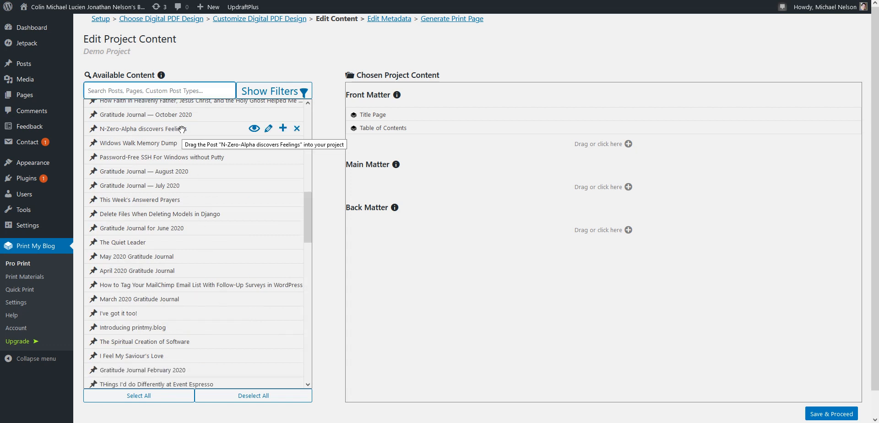
type("print my blog")
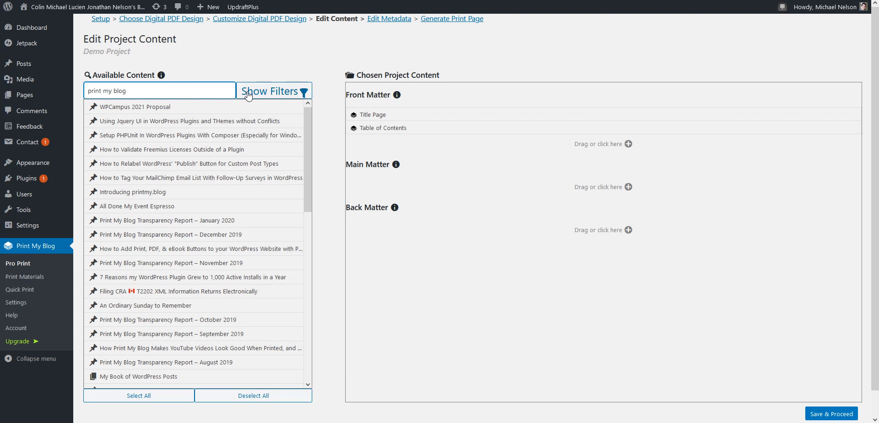
left_click_drag(134, 89, 86, 91)
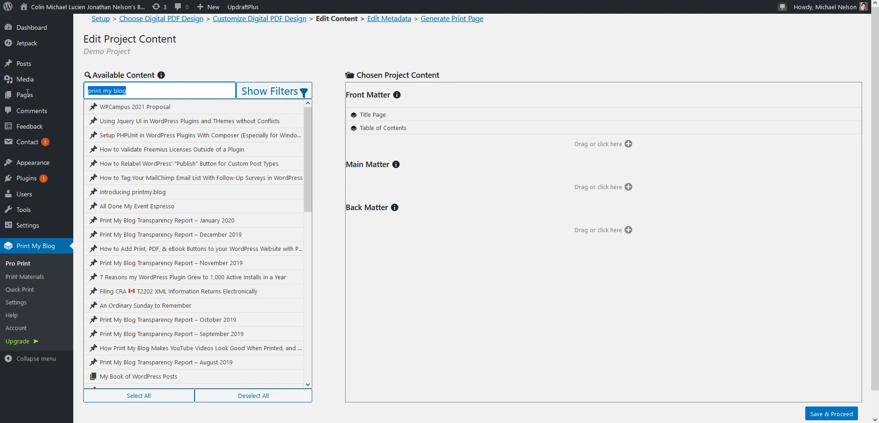
key("BackSpace")
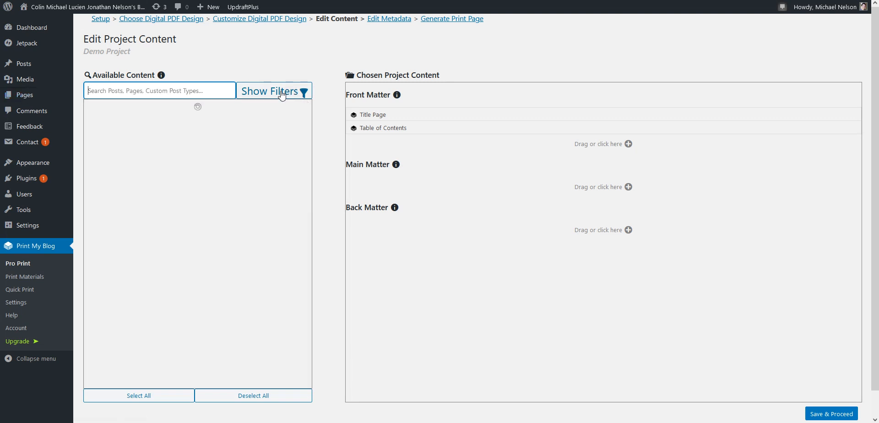
Filter the available content by the post type Posts and view the filtered list
left_click(285, 92)
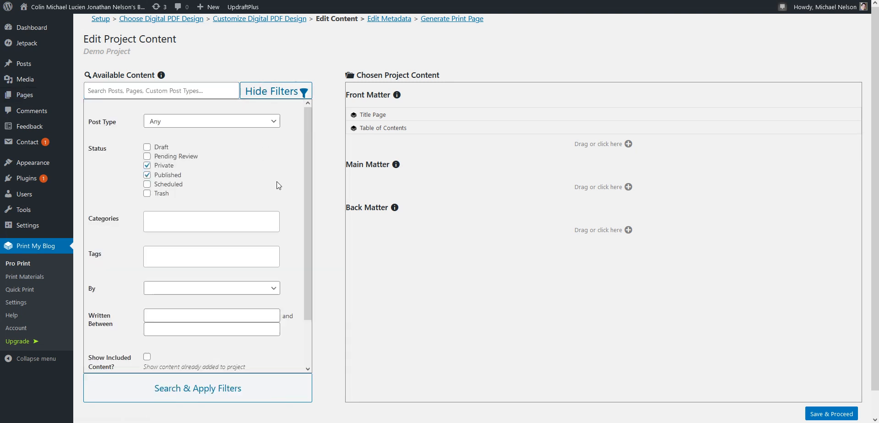
left_click(221, 122)
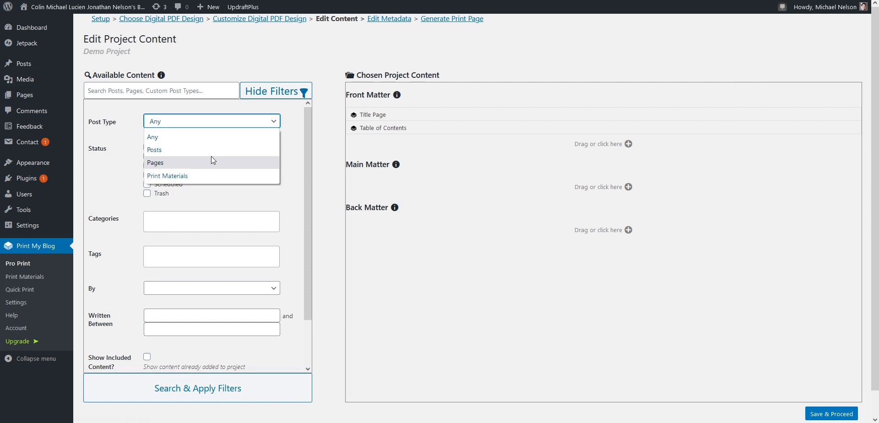
left_click(164, 153)
left_click(262, 89)
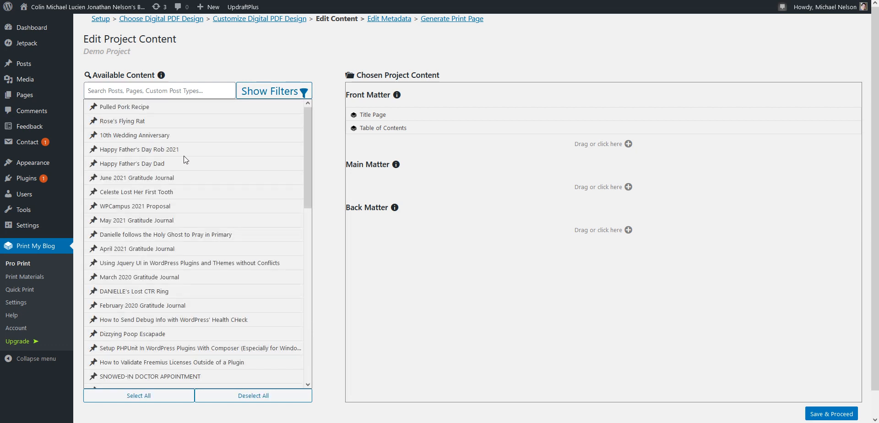
Change the post type filter to Print Materials and view the filtered list
left_click(263, 91)
left_click(167, 121)
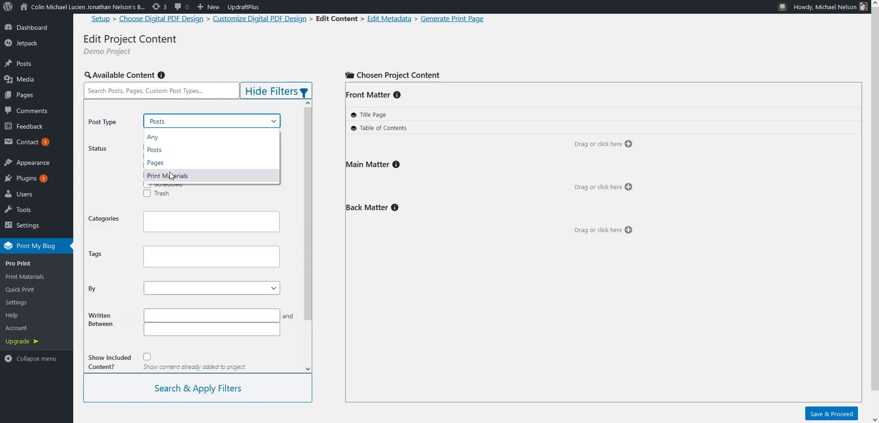
left_click(204, 176)
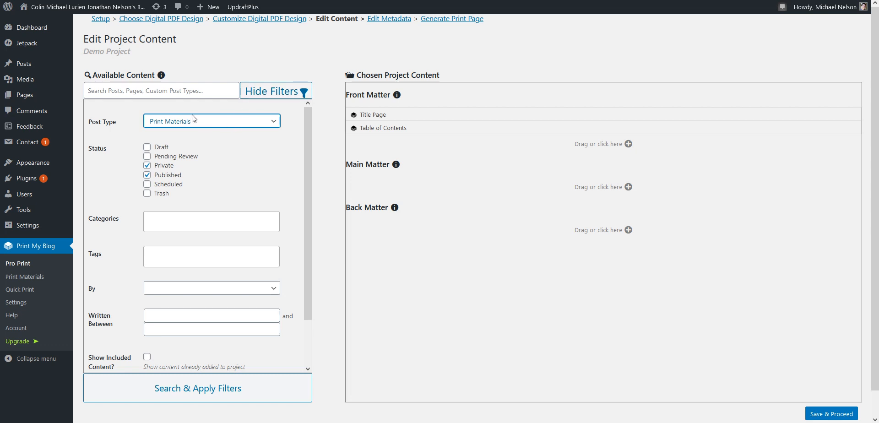
left_click(264, 94)
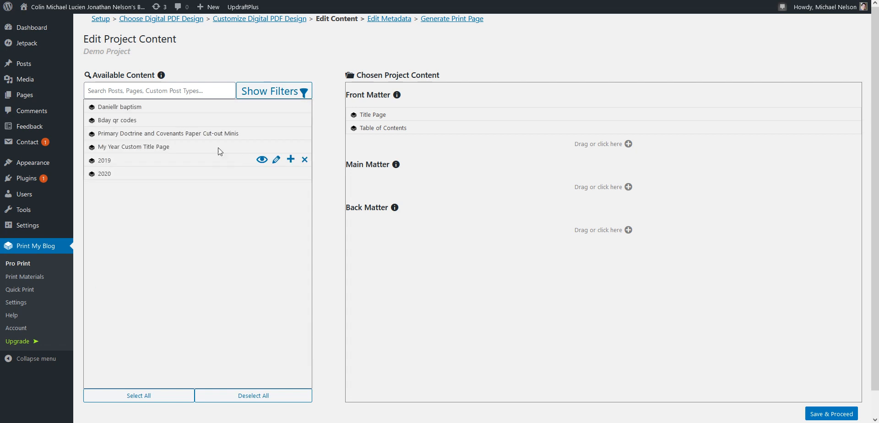
Set the post type filter to Any and exclude Private content from the status filter
left_click(252, 94)
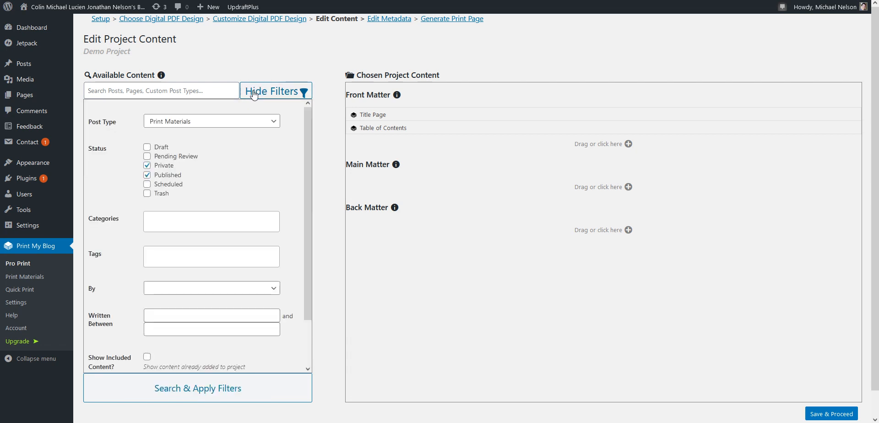
left_click(200, 128)
left_click(189, 135)
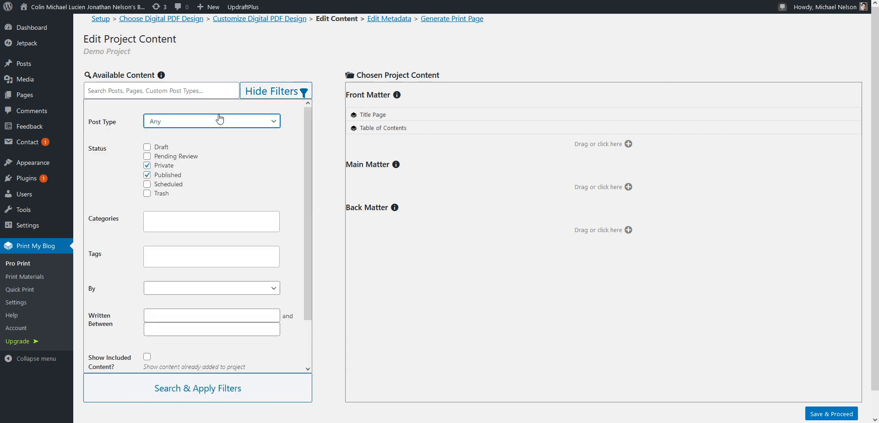
left_click(165, 167)
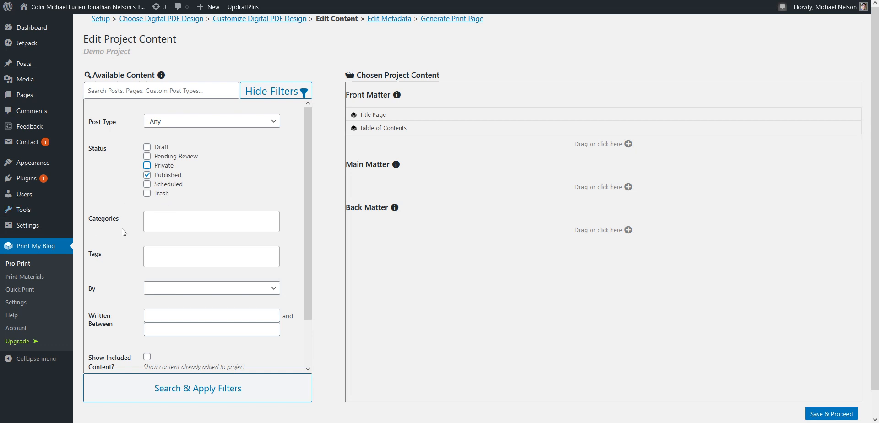
Find the category Transparency Reports with "transp" and add it to the Categories filter
left_click(151, 216)
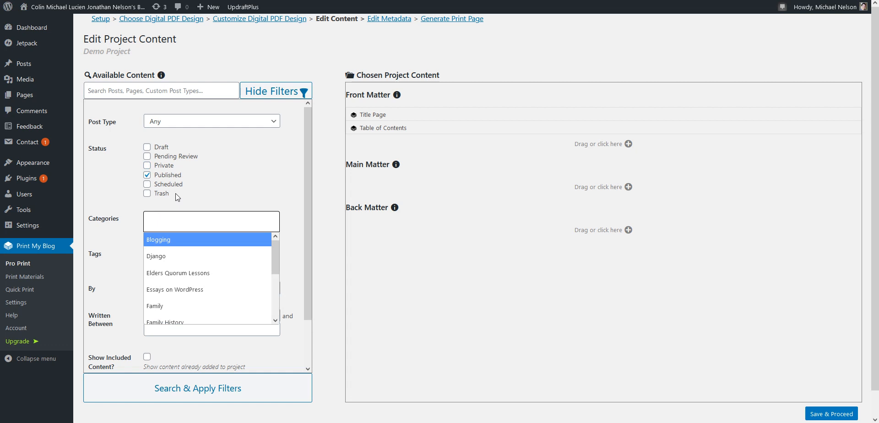
type("tran")
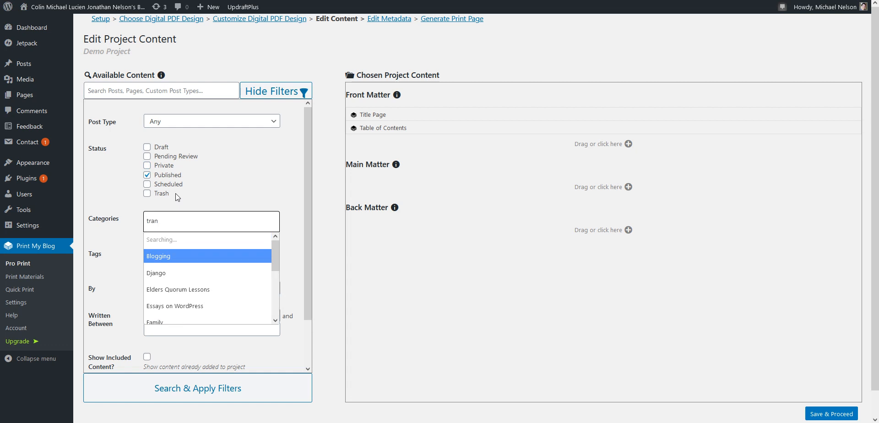
type("sp")
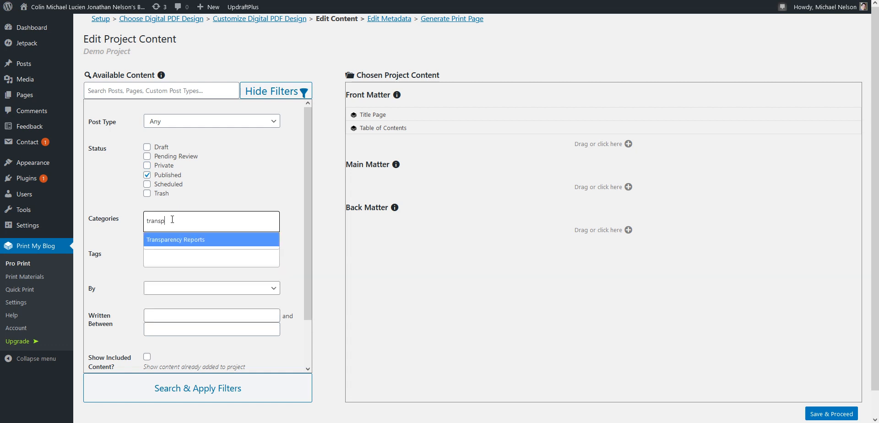
left_click(166, 243)
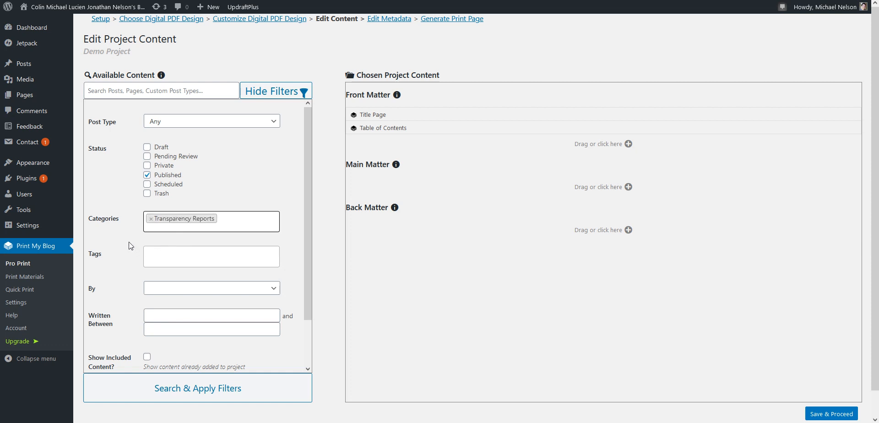
Keep the order as Post ID, Descending, and apply the filters to the available content
scroll(129, 241, "down", 1)
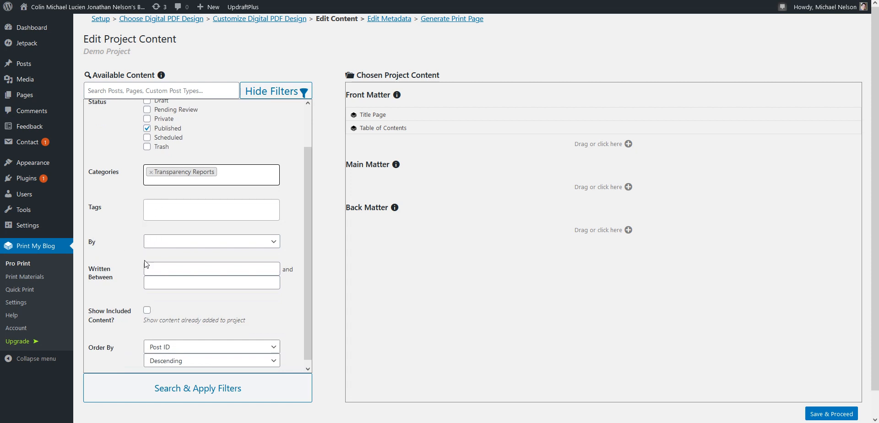
scroll(154, 275, "down", 1)
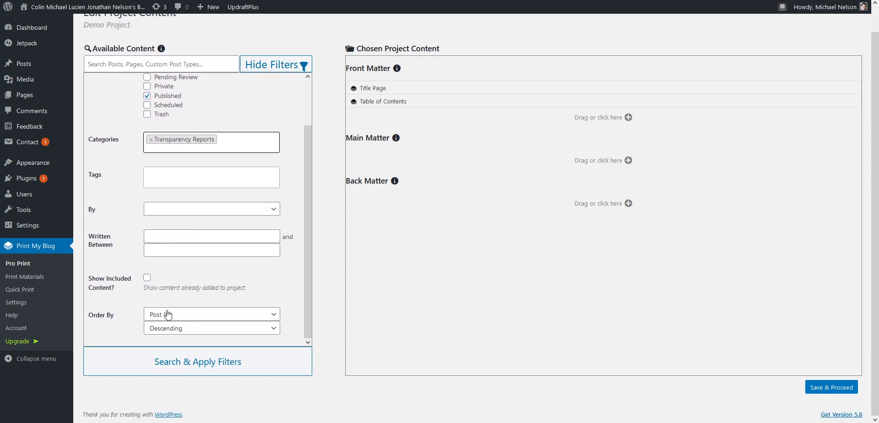
left_click(160, 315)
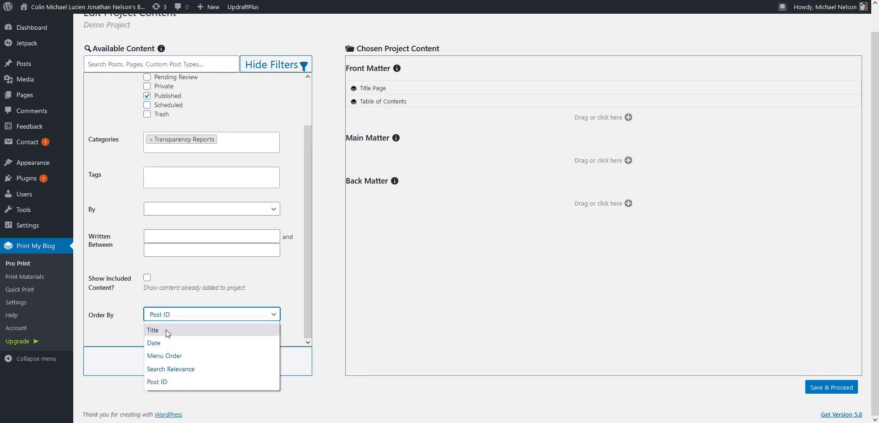
left_click(134, 310)
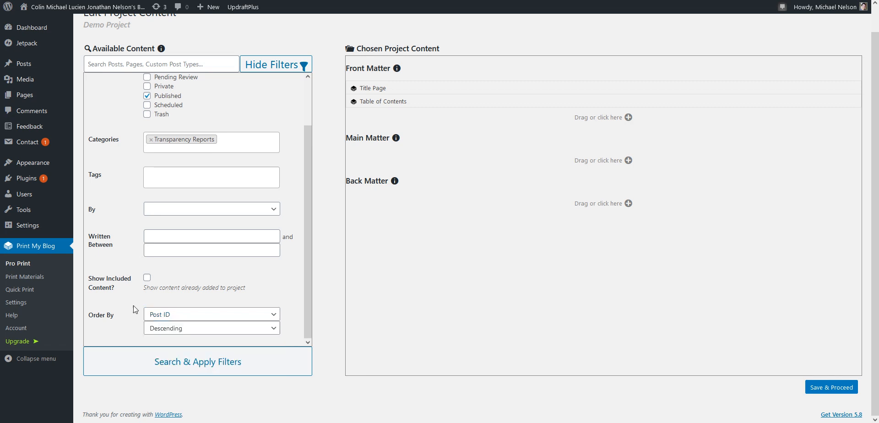
left_click(170, 328)
left_click(180, 333)
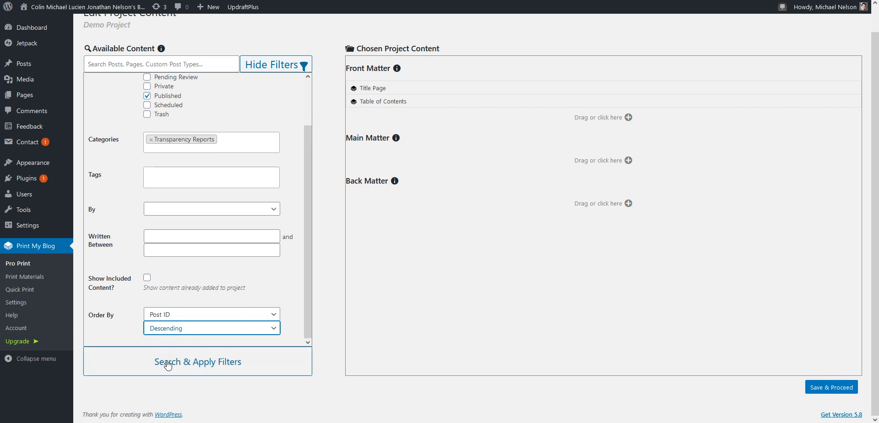
scroll(155, 329, "up", 2)
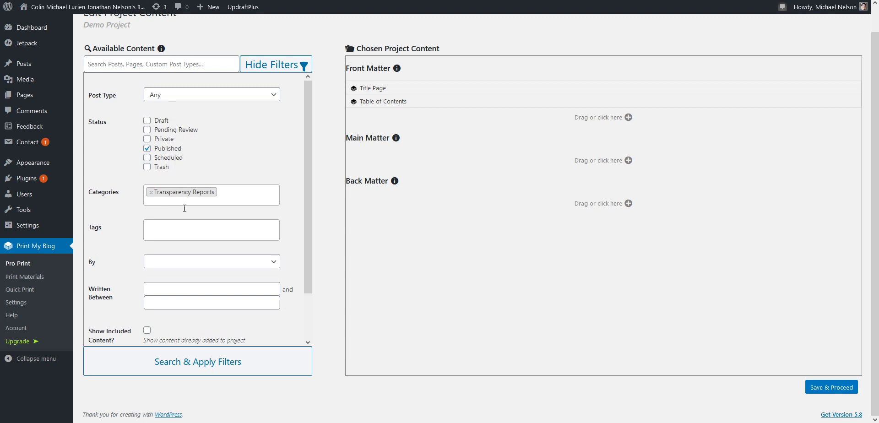
left_click(194, 363)
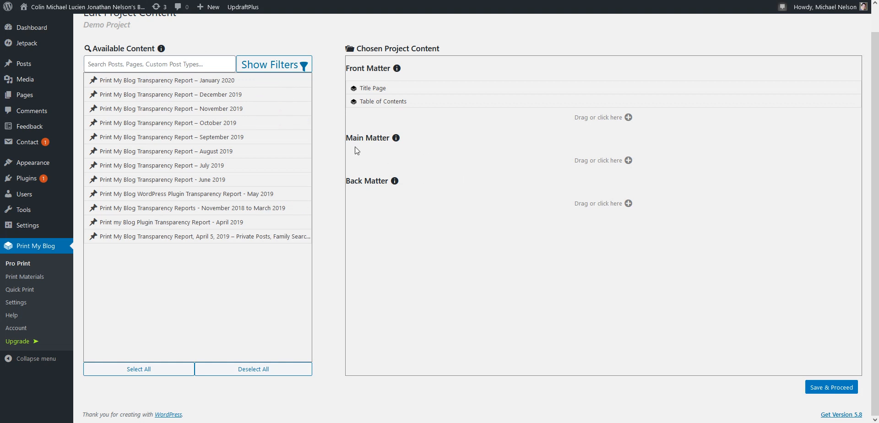
Add the Print My Blog Transparency Reports for January 2020, December 2019, November 2019 and October 2019 to the Main Matter
mouse_move(292, 84)
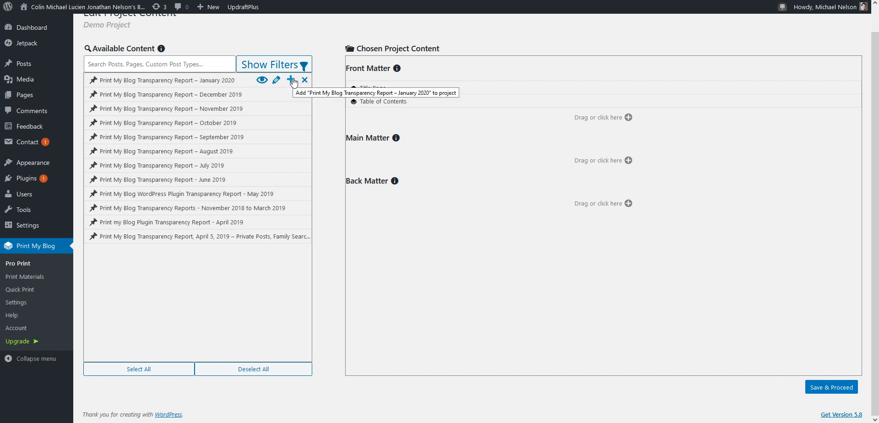
left_click(292, 80)
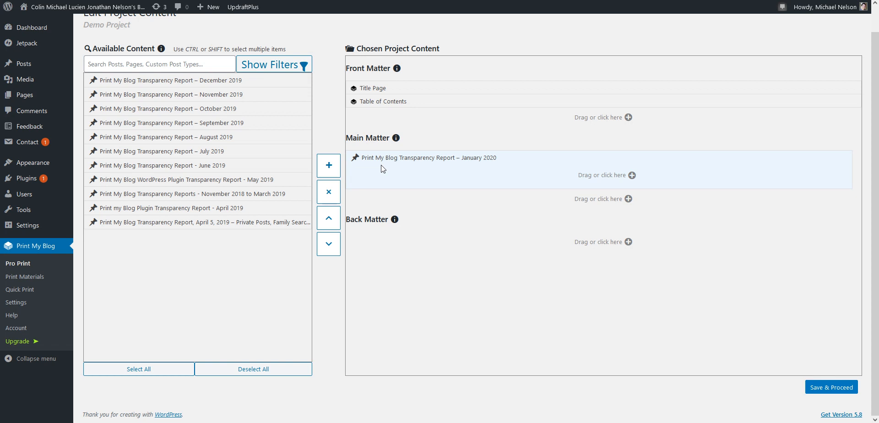
left_click(291, 80)
left_click(292, 80)
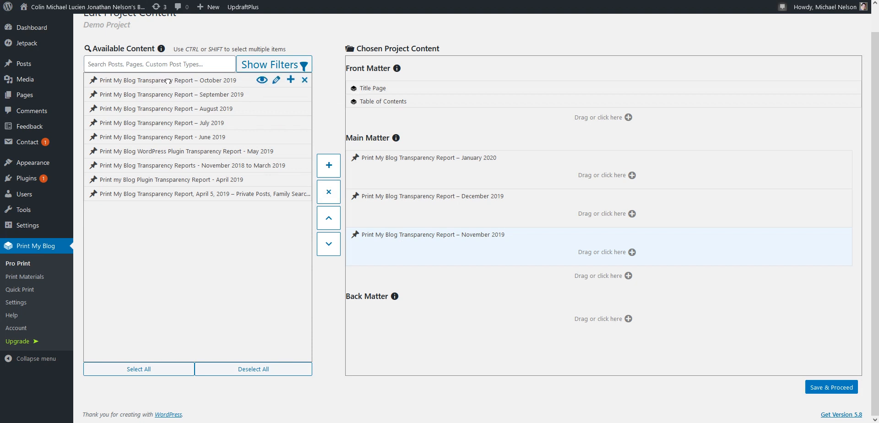
left_click_drag(168, 82, 420, 277)
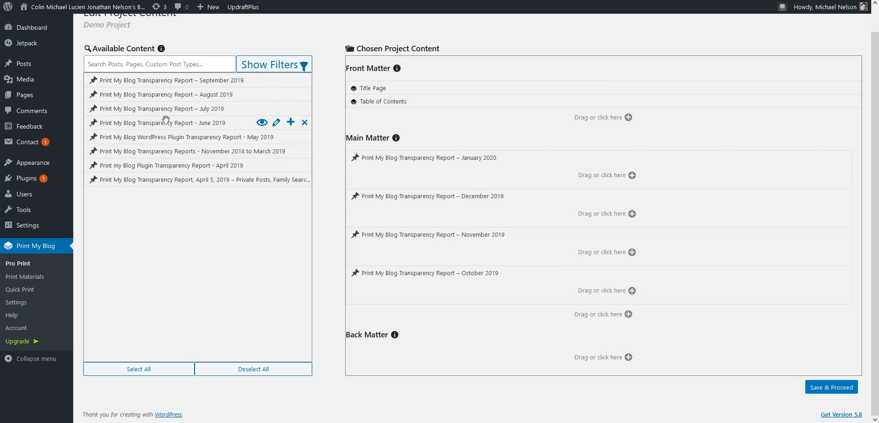
Add the September, August, July and June 2019 reports and the November 2018 to March 2019 report to the Main Matter together
left_click(141, 81)
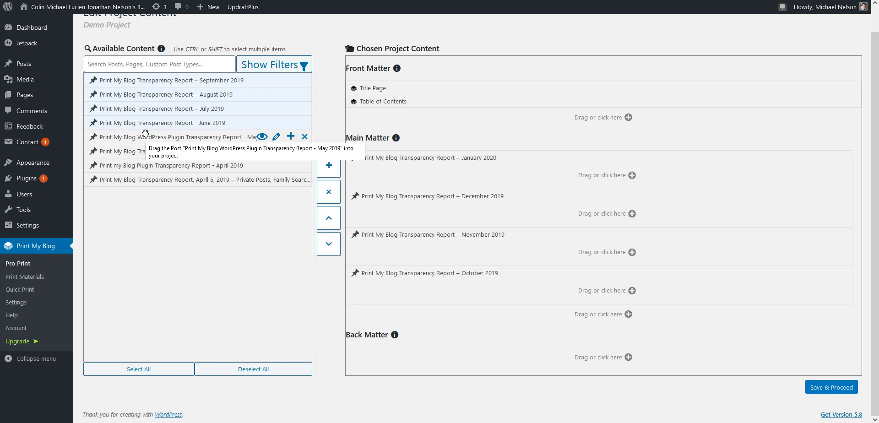
left_click(141, 149, "ctrl")
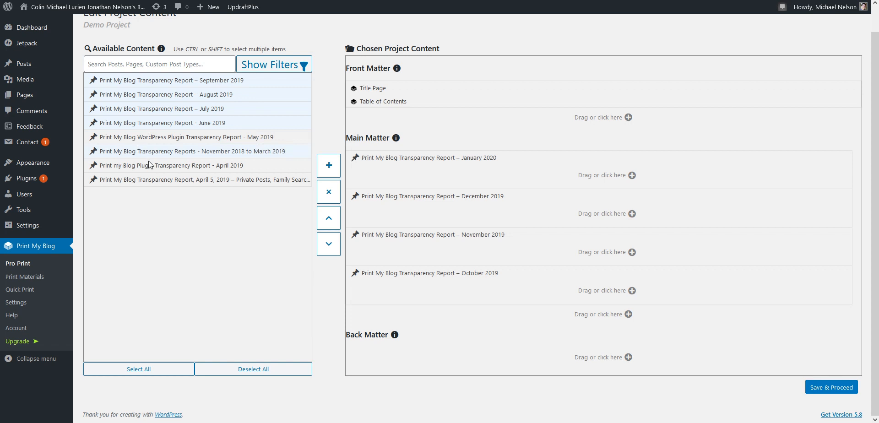
left_click(147, 164, "ctrl")
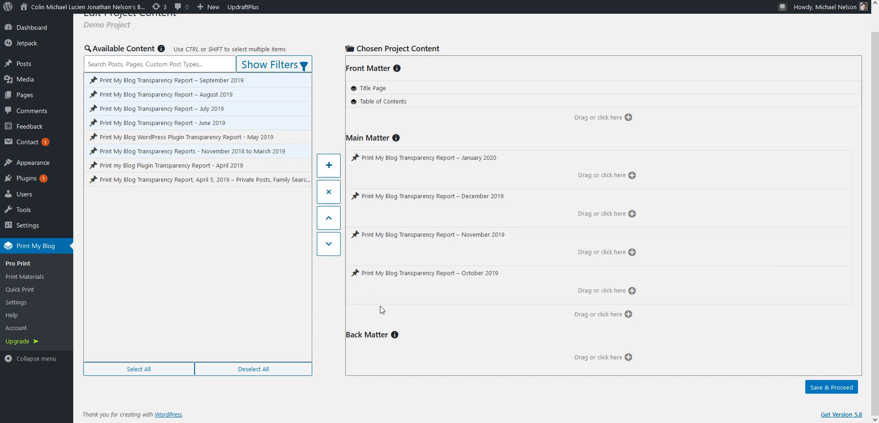
left_click(328, 166)
scroll(428, 295, "down", 4)
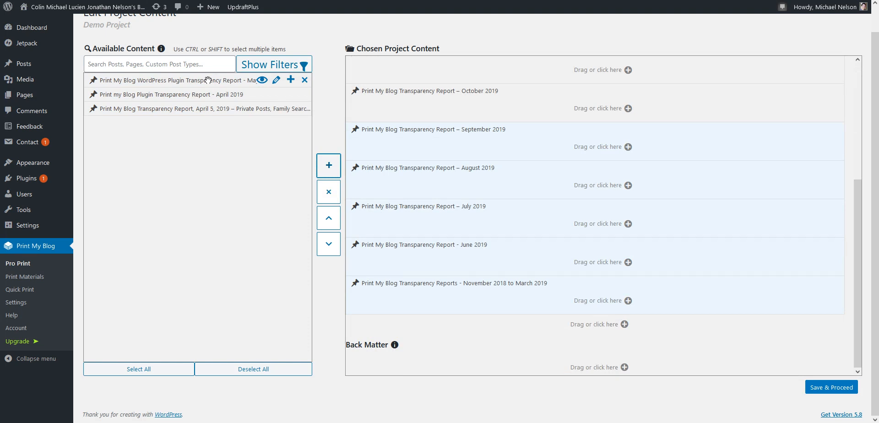
Add the May 2019, April 2019 and April 5, 2019 transparency reports together to the end of the Main Matter
left_click(208, 110, "shift")
left_click_drag(207, 80, 399, 323)
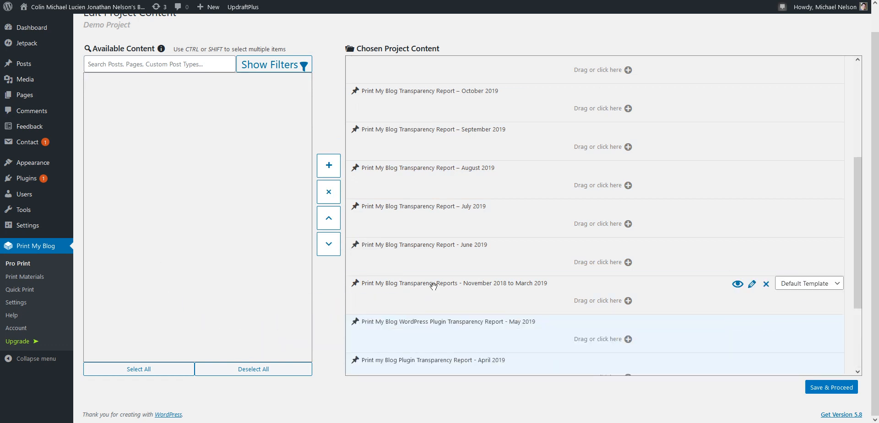
scroll(403, 282, "down", 3)
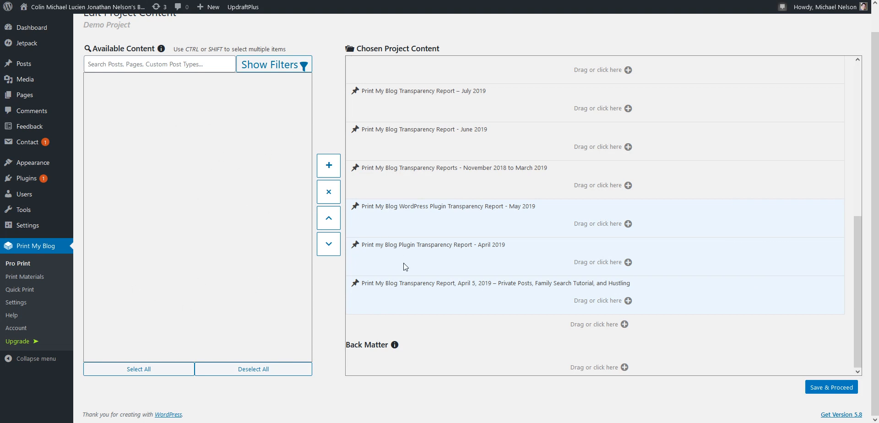
Replace the Transparency Reports category filter with Blogging and apply the filters to the available content
left_click(270, 69)
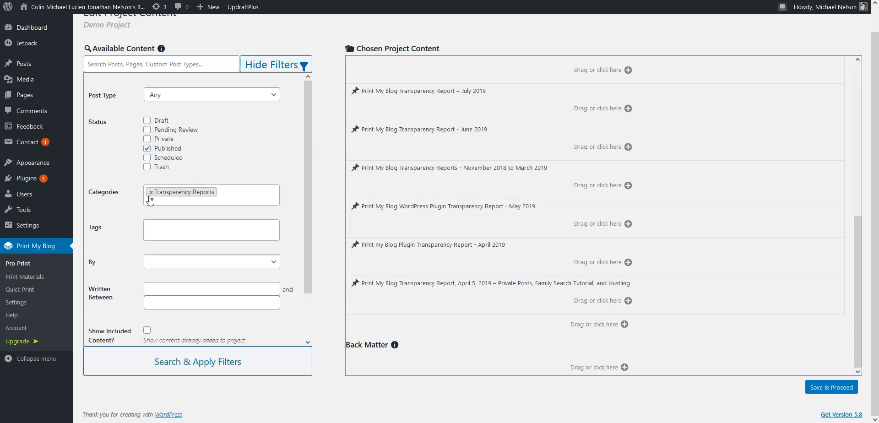
left_click(150, 192)
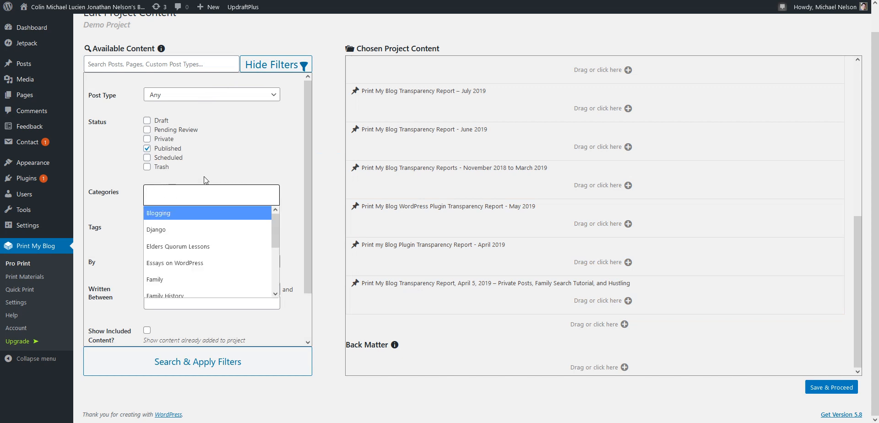
left_click(172, 217)
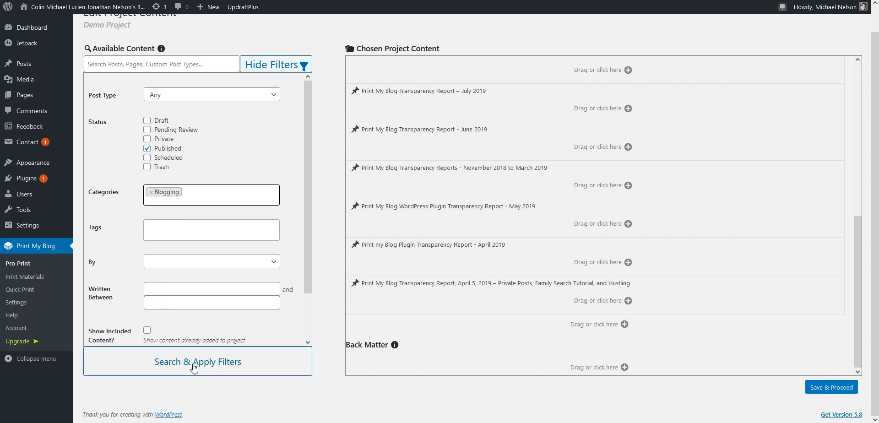
left_click(209, 374)
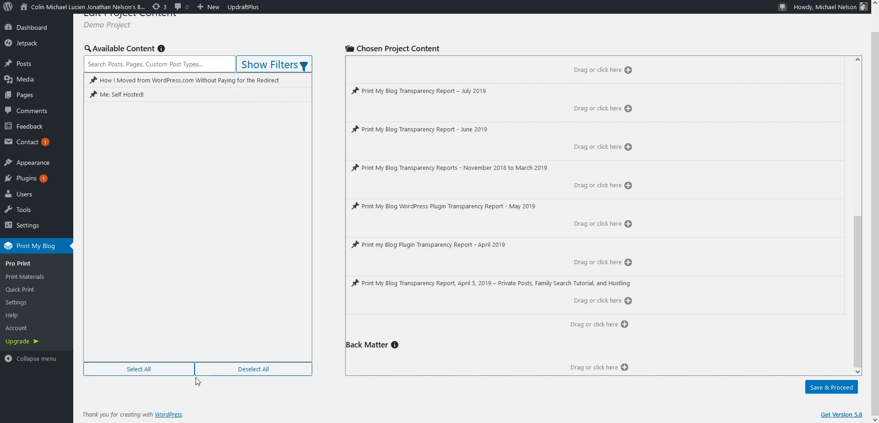
Add all the available Blogging posts to the Main Matter together, and remove them from the project again
left_click(154, 372)
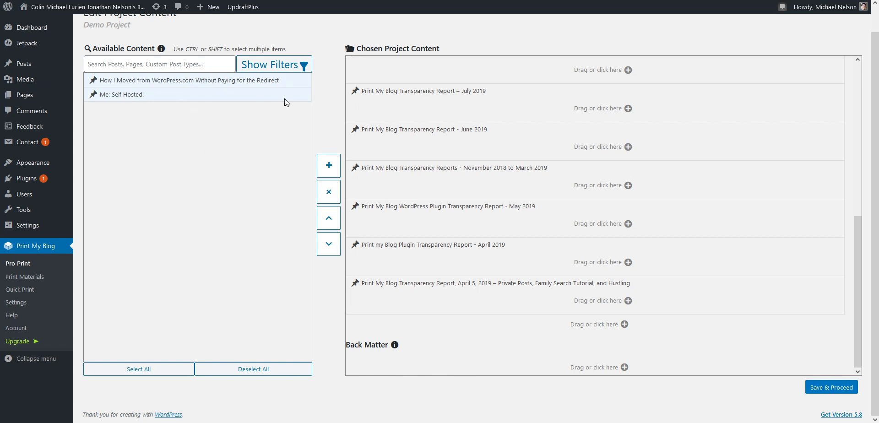
left_click(330, 168)
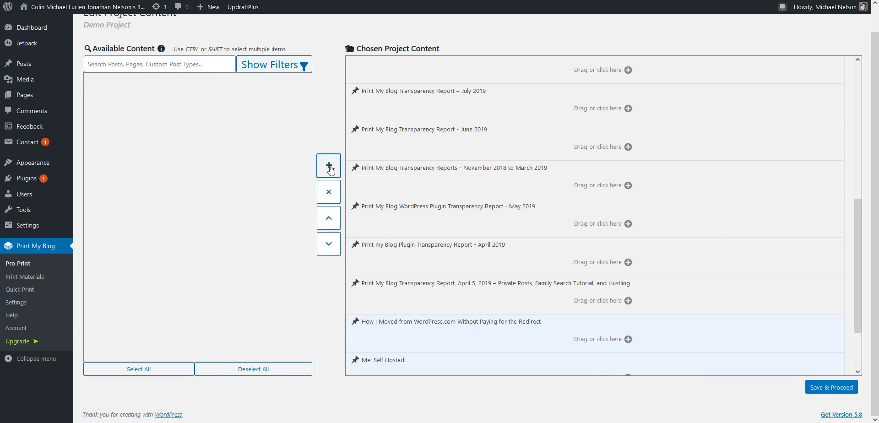
scroll(429, 261, "down", 2)
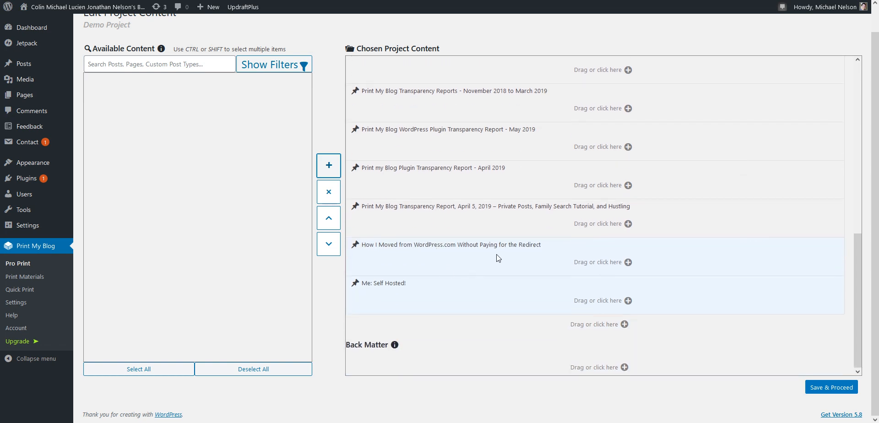
left_click(329, 197)
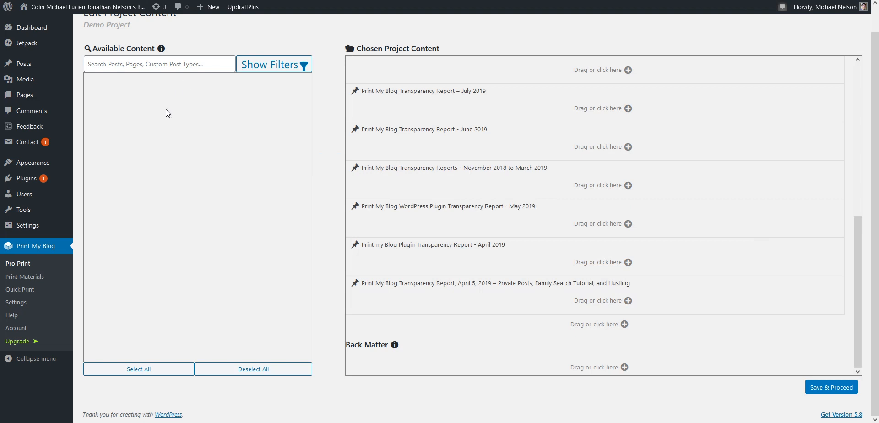
Move the April 5, 2019 report above the April 2019 report, and both of them above the May 2019 report
left_click(431, 283)
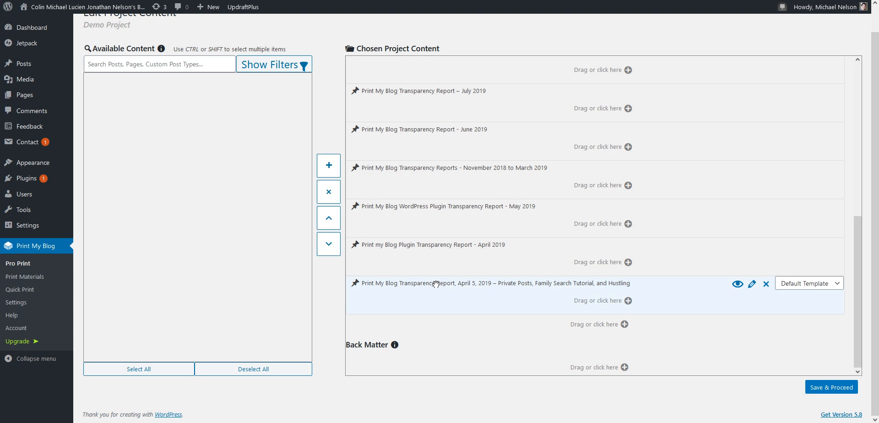
left_click_drag(433, 283, 432, 246)
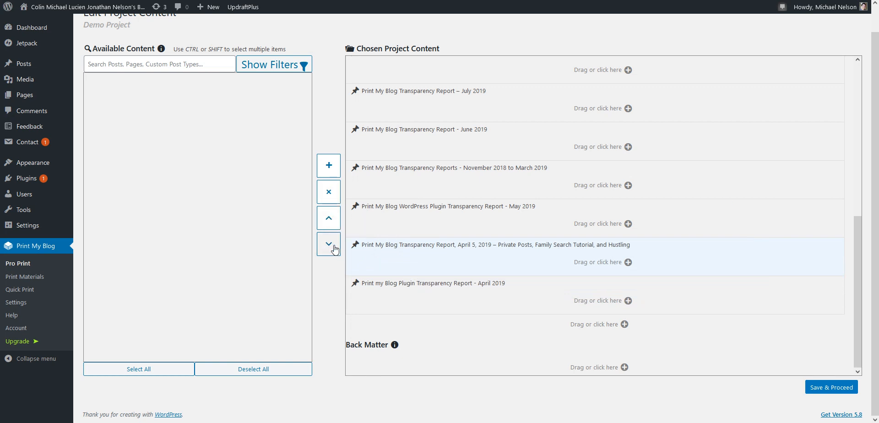
left_click(399, 281)
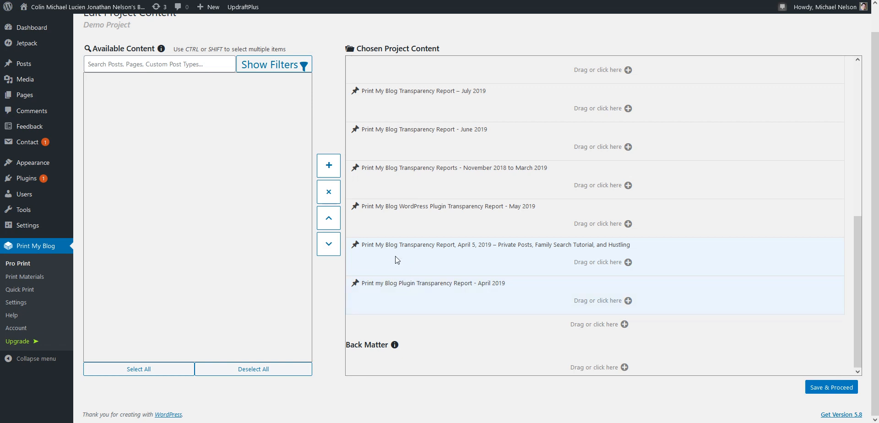
left_click(329, 218)
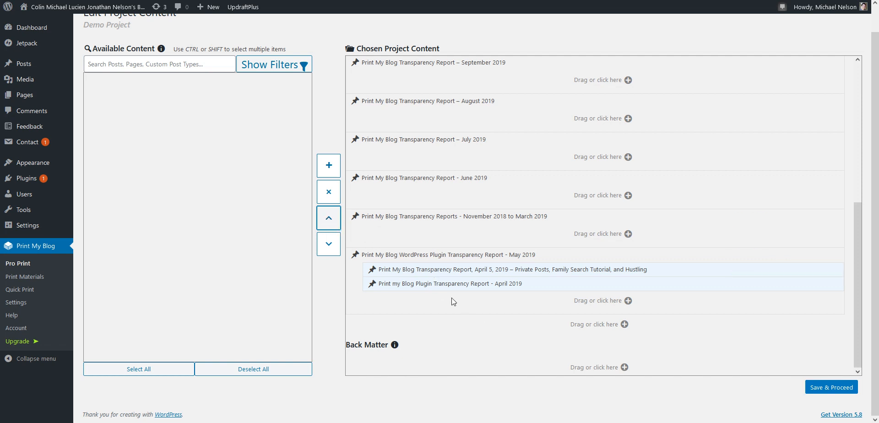
left_click(329, 218)
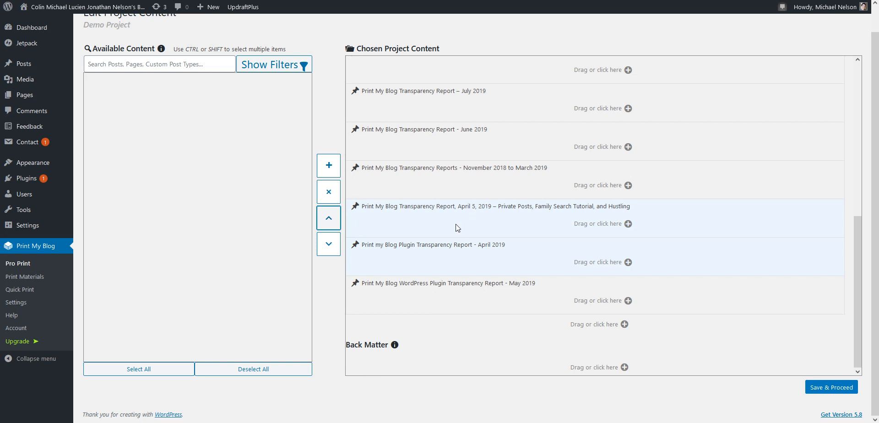
Nest all reports from December 2019 down to May 2019 under the January 2020 report
left_click(397, 282)
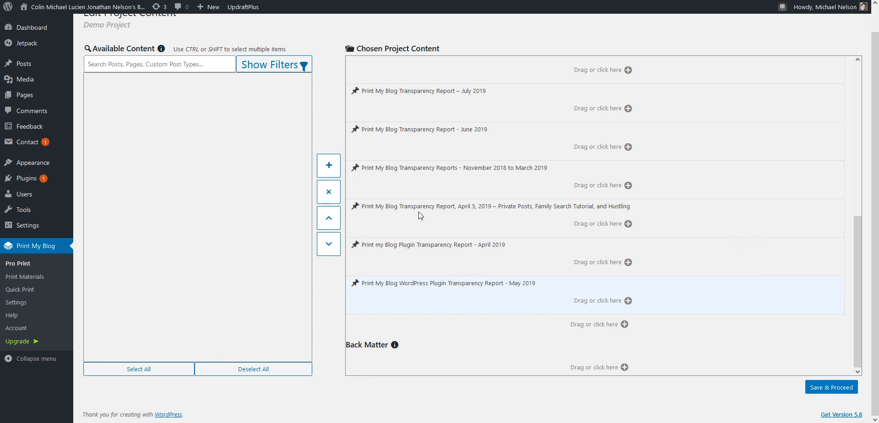
scroll(418, 212, "up", 10)
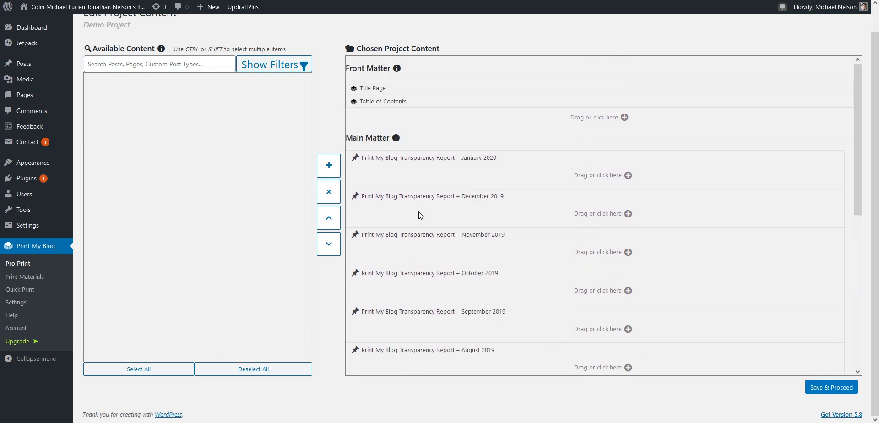
left_click(408, 197, "shift")
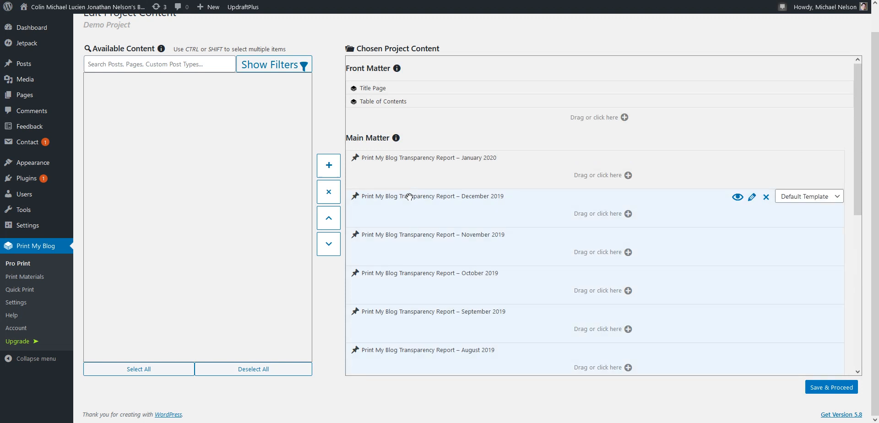
left_click(330, 219)
left_click(425, 114)
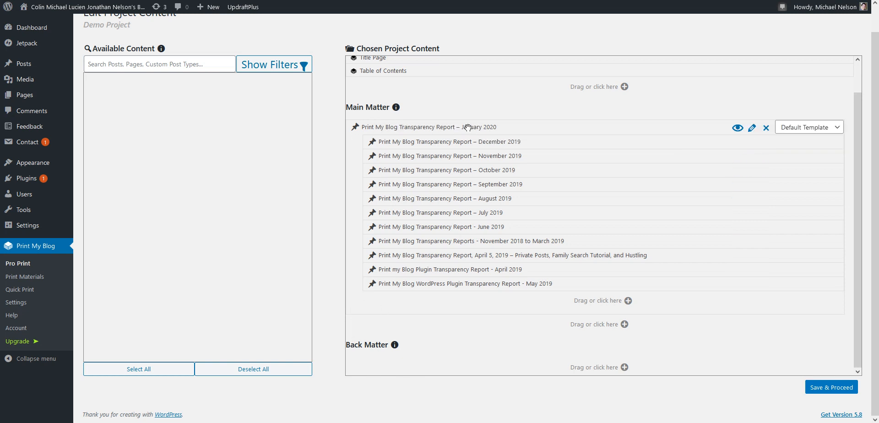
Create a print material titled "Print My Blog" at the end of the Main Matter
left_click(610, 326)
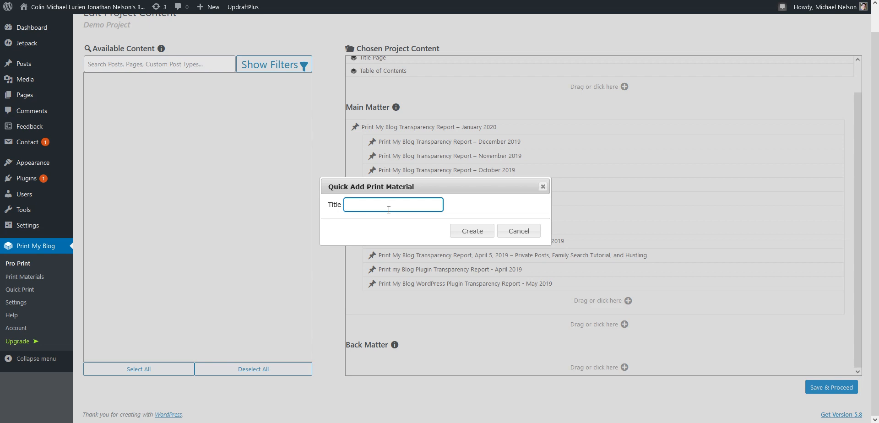
type("Print My Blog")
left_click(468, 234)
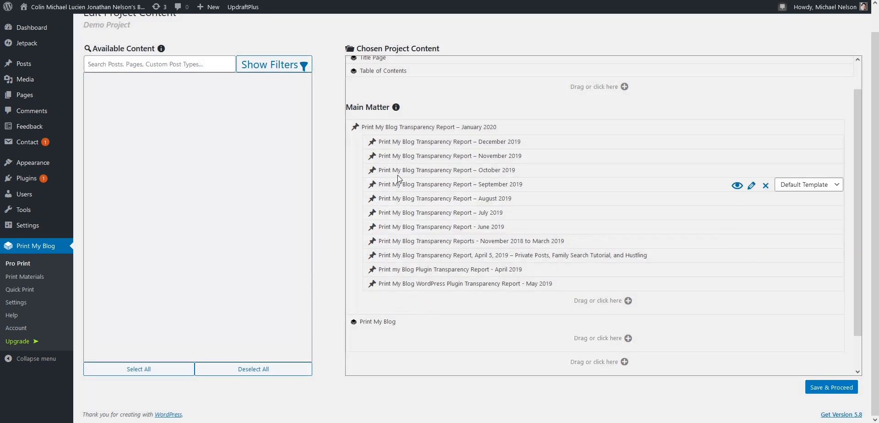
Move all the reports nested under January 2020, from December 2019 to May 2019, into the Print My Blog print material
left_click(404, 142)
left_click(421, 284, "shift")
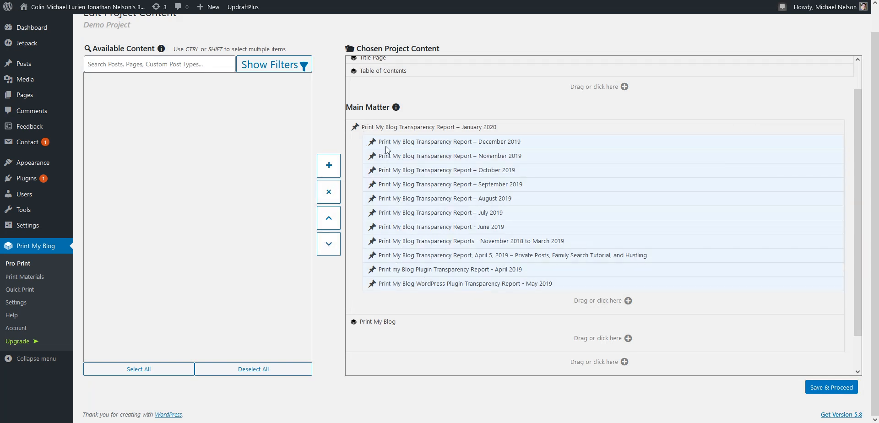
left_click_drag(386, 142, 406, 219)
left_click_drag(410, 226, 411, 215)
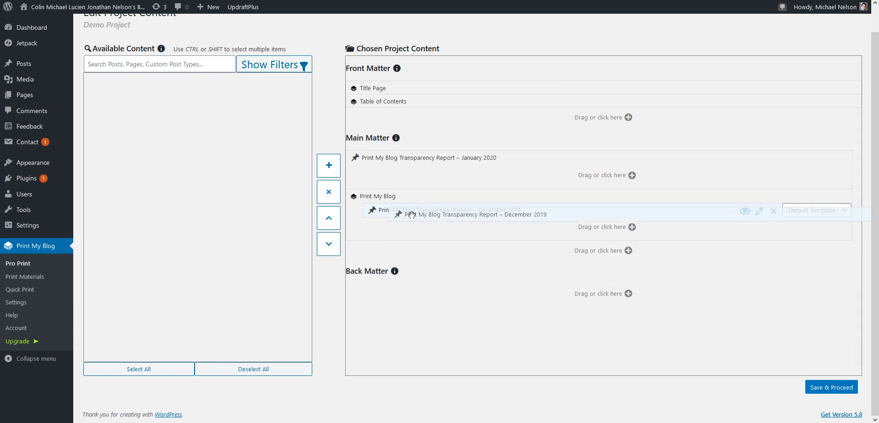
Move the January 2020 report into the Print My Blog print material as its first item
left_click(394, 158)
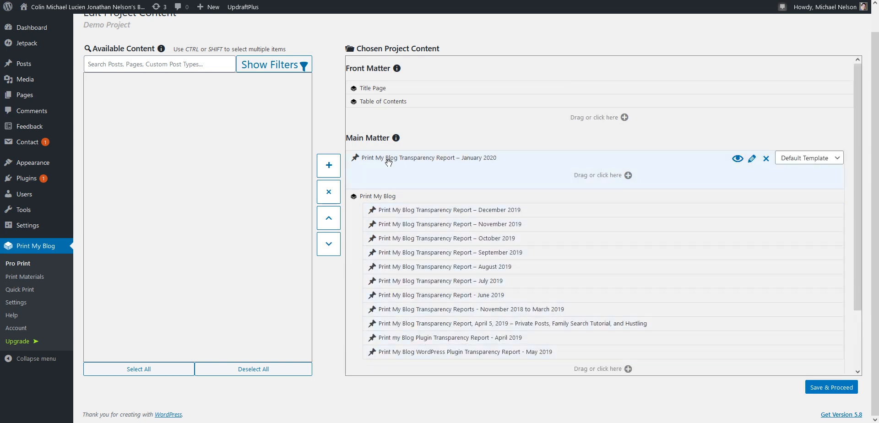
left_click(329, 244)
scroll(412, 206, "down", 1)
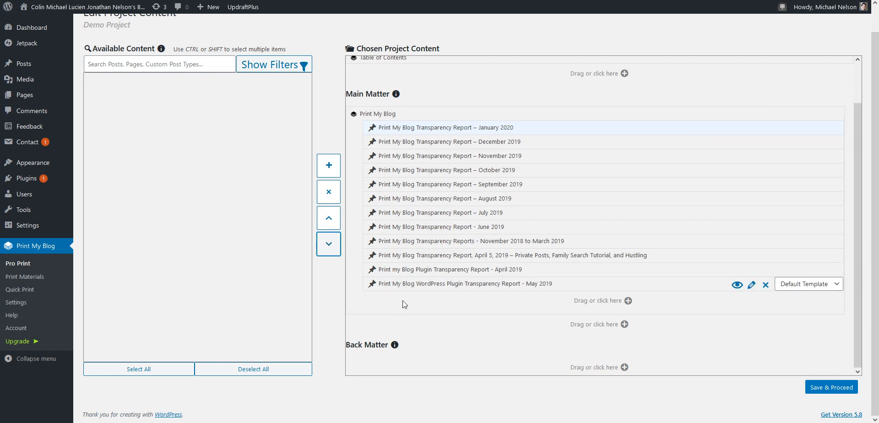
mouse_move(393, 114)
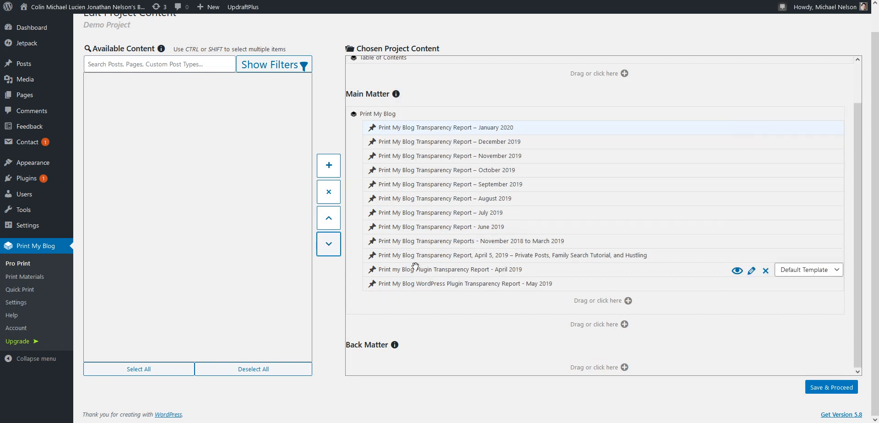
left_click(427, 316)
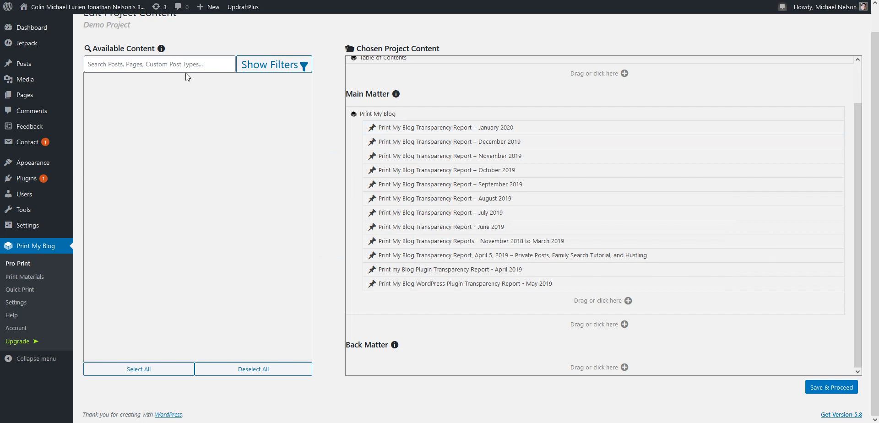
Replace the Blogging category filter with WordPress, found with "wordpress", and apply the filters to the available content
left_click(266, 70)
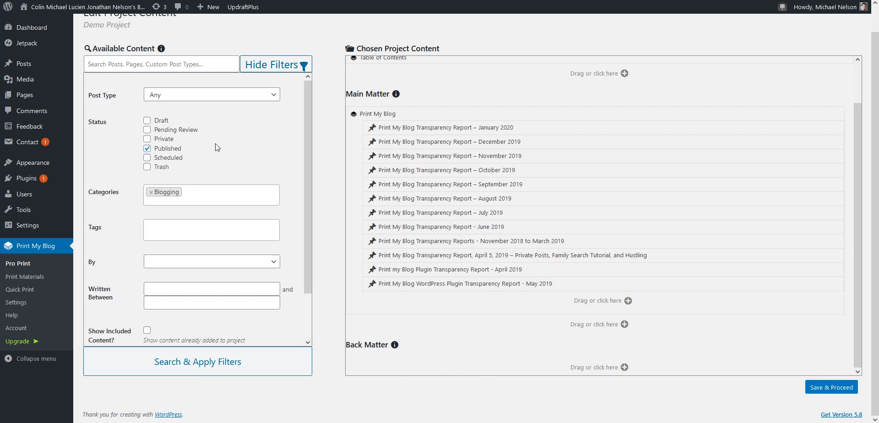
left_click(152, 193)
left_click(166, 191)
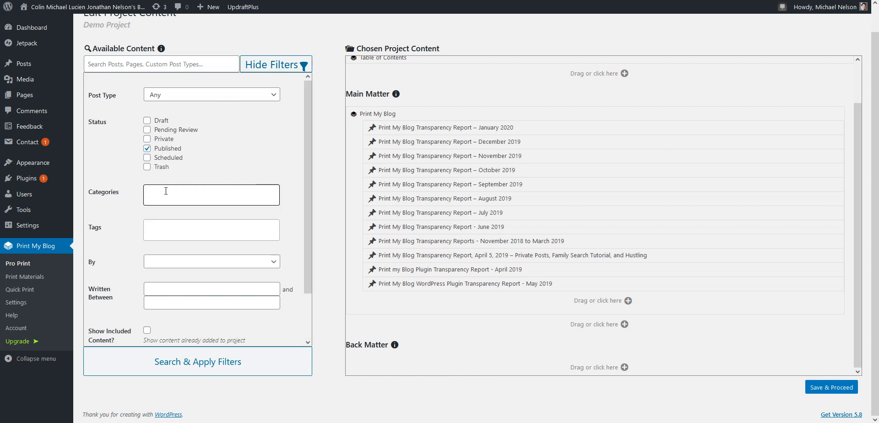
left_click(166, 191)
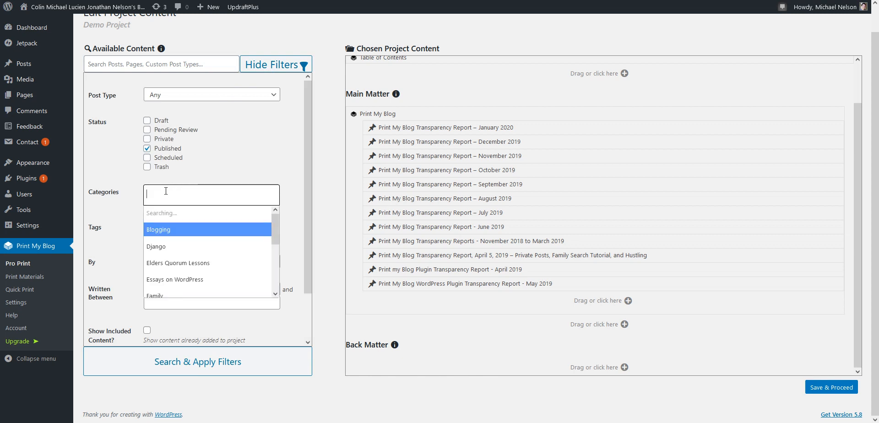
type("wordpress")
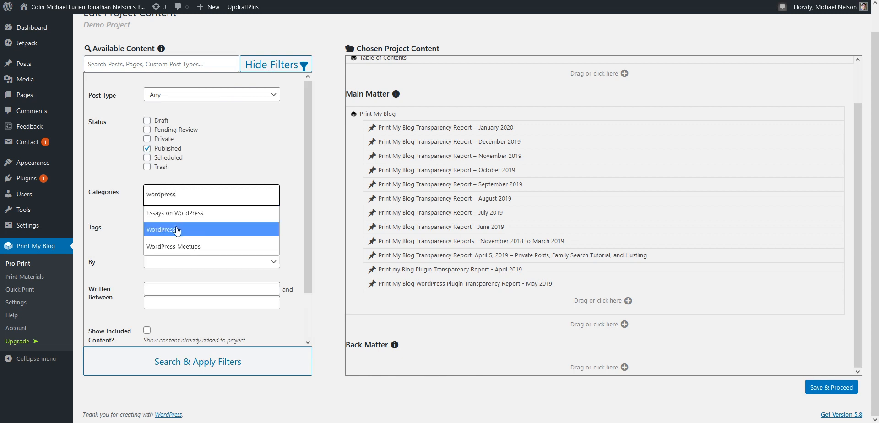
left_click(171, 230)
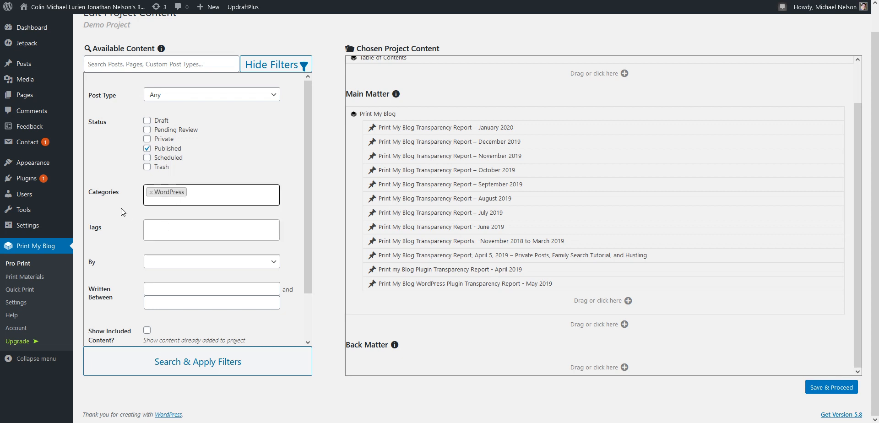
left_click(152, 364)
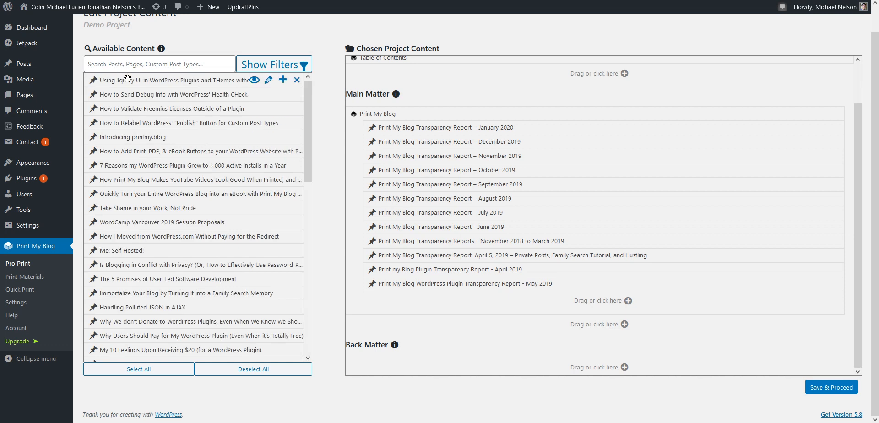
Create a print material titled "WordPress" at the end of the Main Matter, after the Print My Blog group
scroll(149, 263, "down", 10)
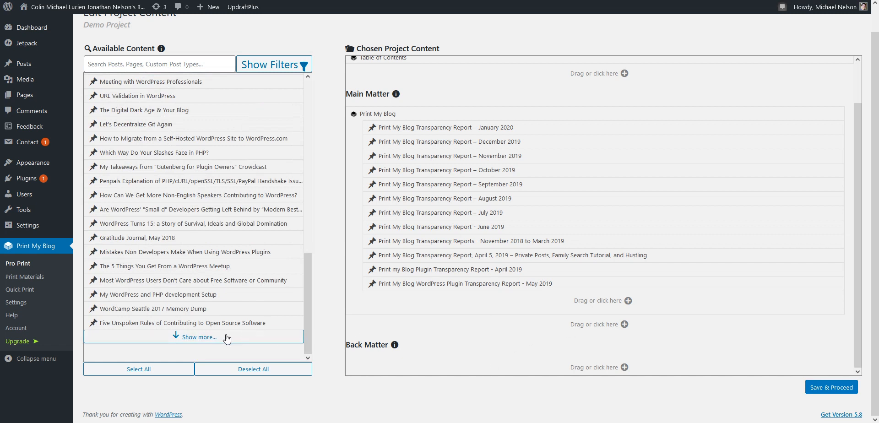
left_click(595, 324)
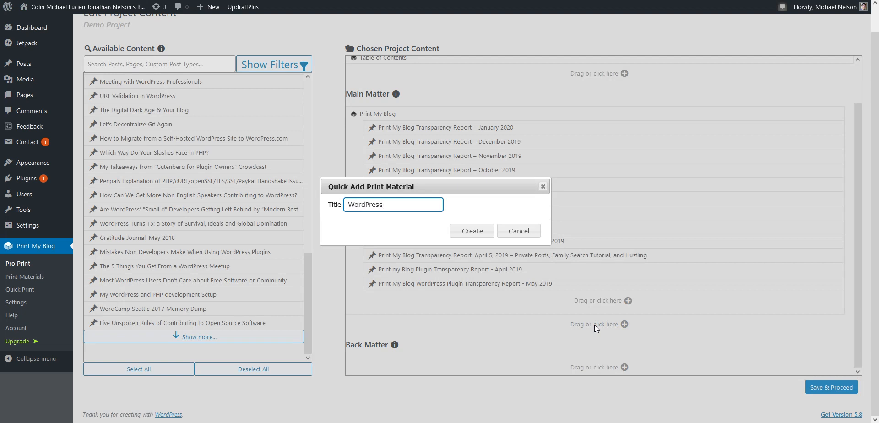
left_click(469, 234)
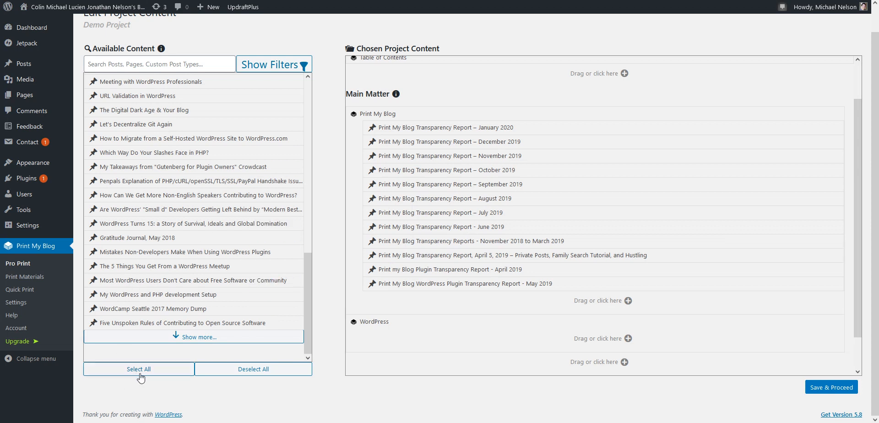
Select all the filtered WordPress posts in the available content and add them to the end of the Main Matter
left_click(160, 376)
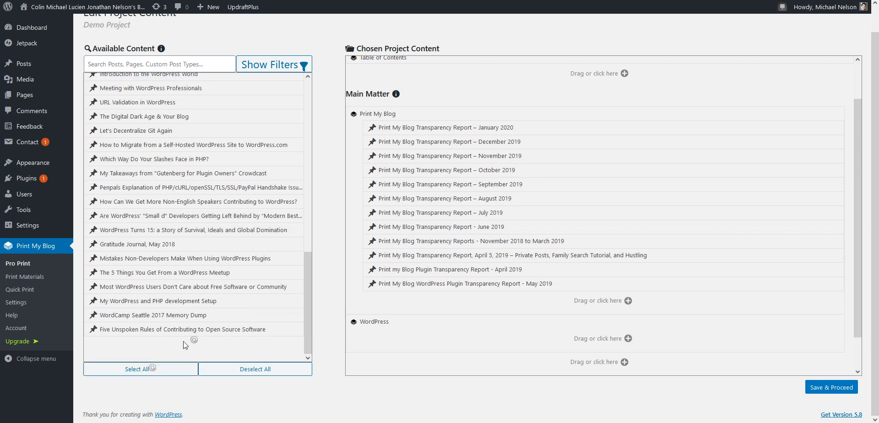
scroll(195, 339, "down", 2)
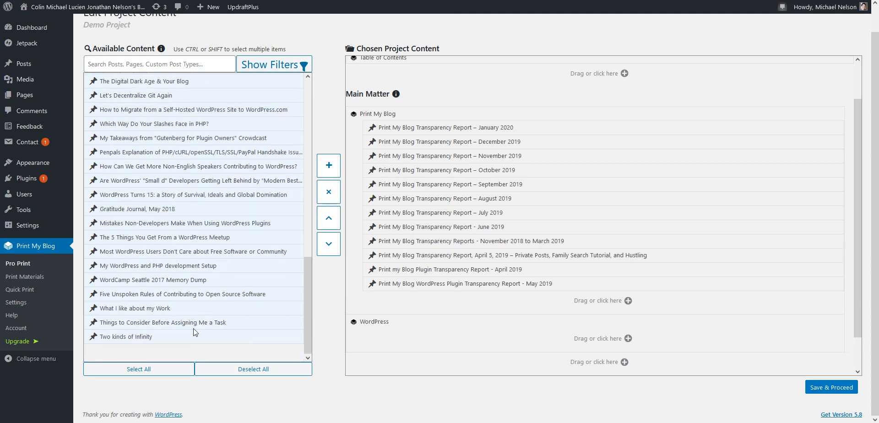
scroll(193, 328, "down", 5)
scroll(193, 328, "up", 3)
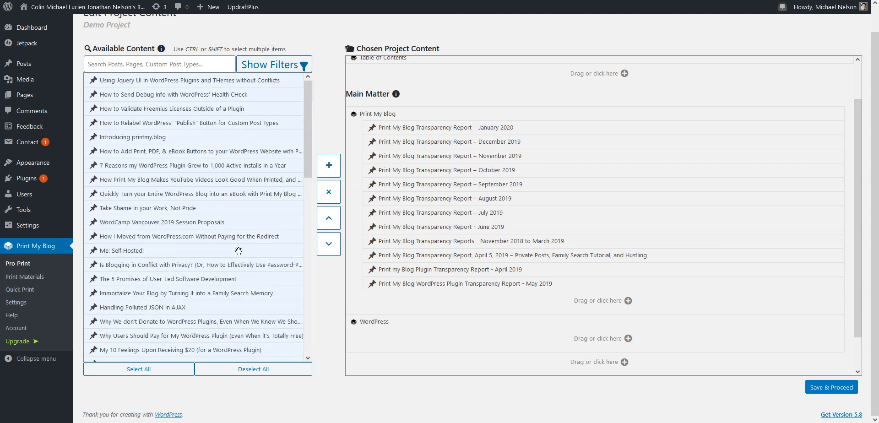
left_click(332, 165)
Move all the newly added posts up so they nest inside the WordPress print material
scroll(419, 283, "down", 3)
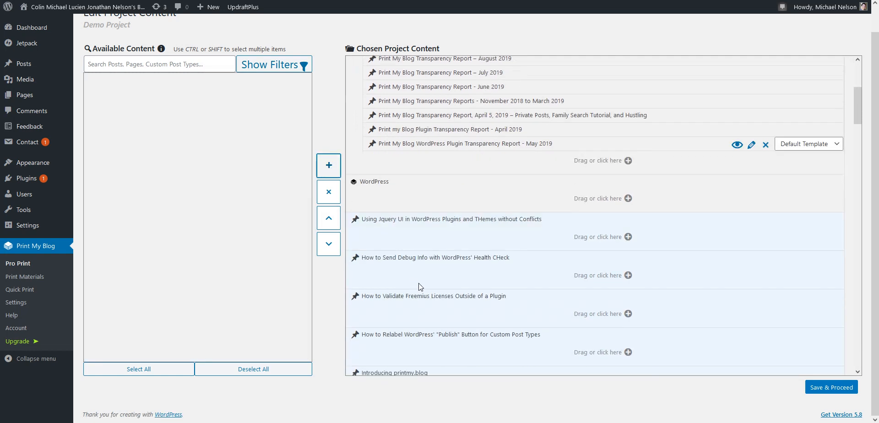
scroll(427, 325, "down", 1)
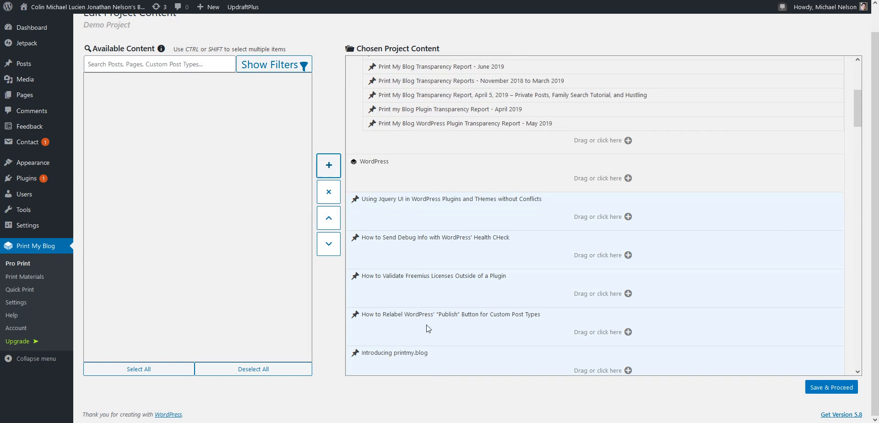
scroll(422, 317, "down", 12)
scroll(417, 309, "up", 15)
scroll(417, 310, "down", 3)
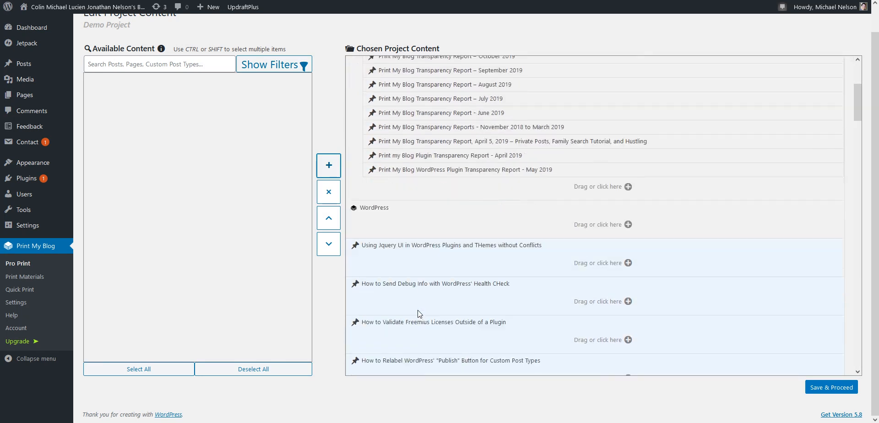
scroll(418, 310, "down", 1)
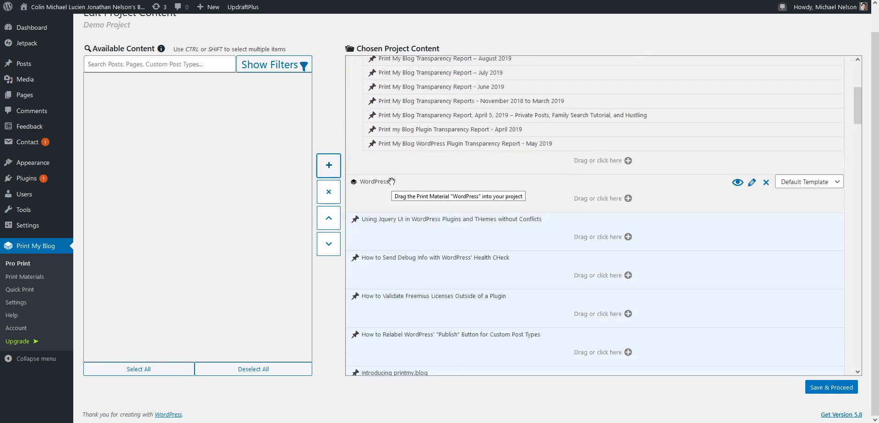
left_click(334, 220)
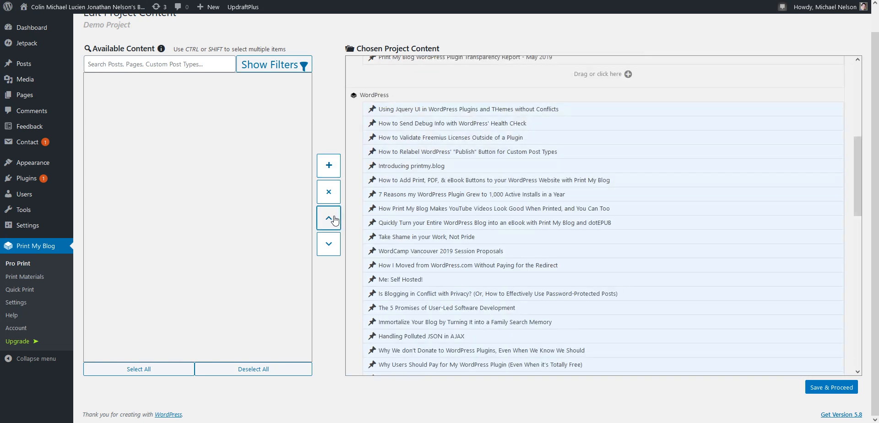
Create a print material titled "About the Author" in the Back Matter
scroll(406, 255, "up", 5)
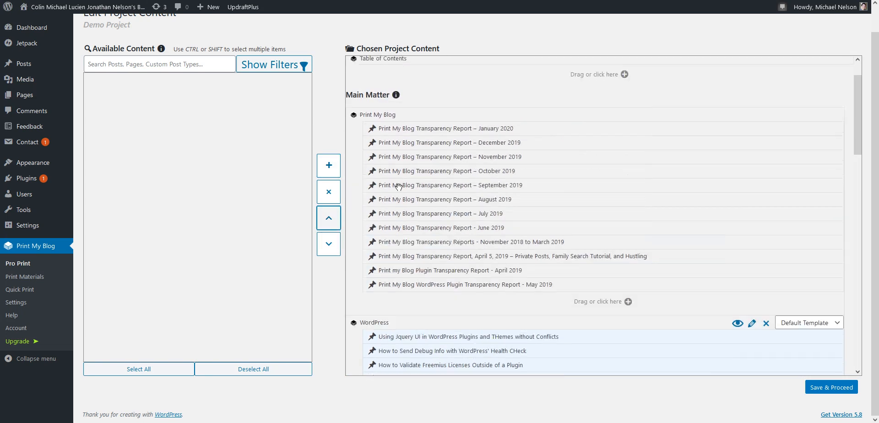
scroll(402, 187, "down", 15)
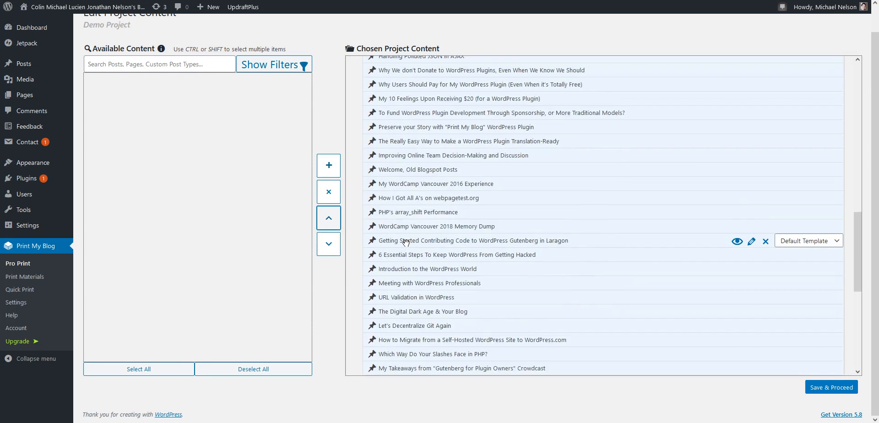
scroll(406, 243, "up", 15)
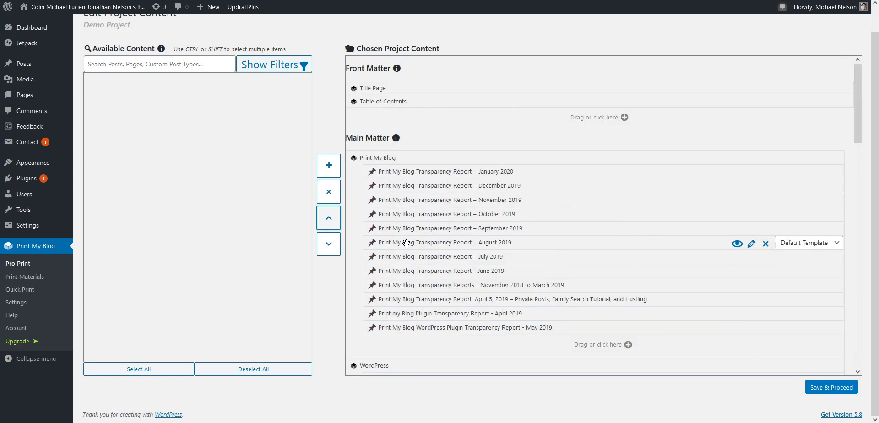
scroll(406, 104, "down", 1)
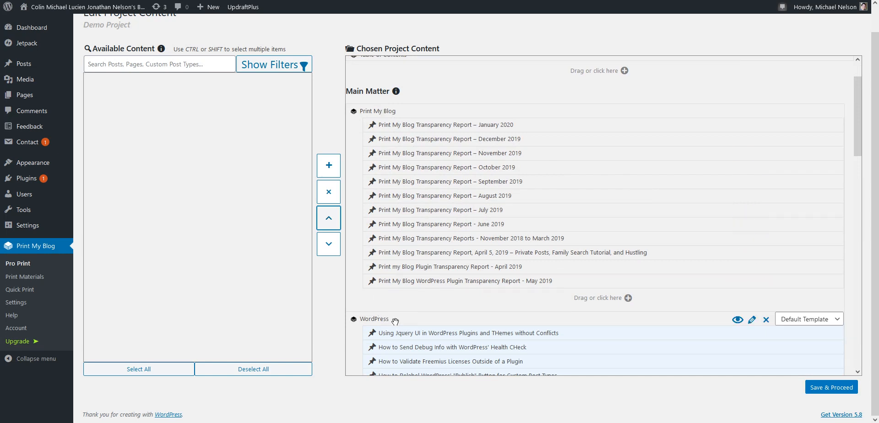
scroll(393, 320, "down", 2)
scroll(453, 338, "up", 2)
scroll(452, 324, "down", 15)
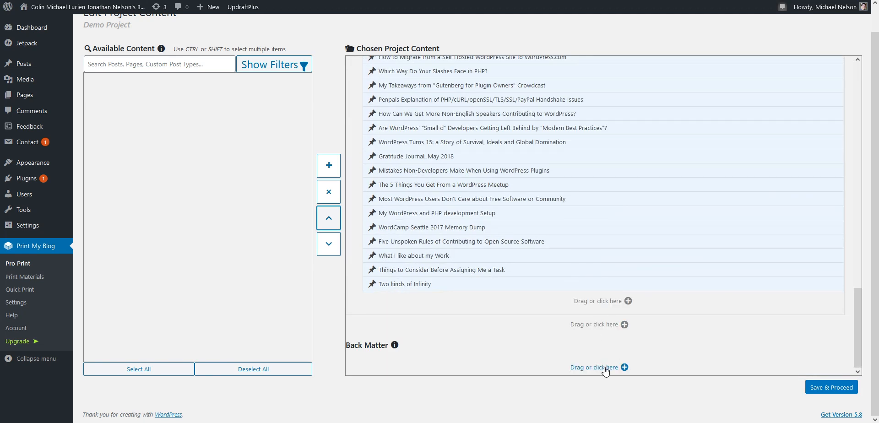
left_click(605, 368)
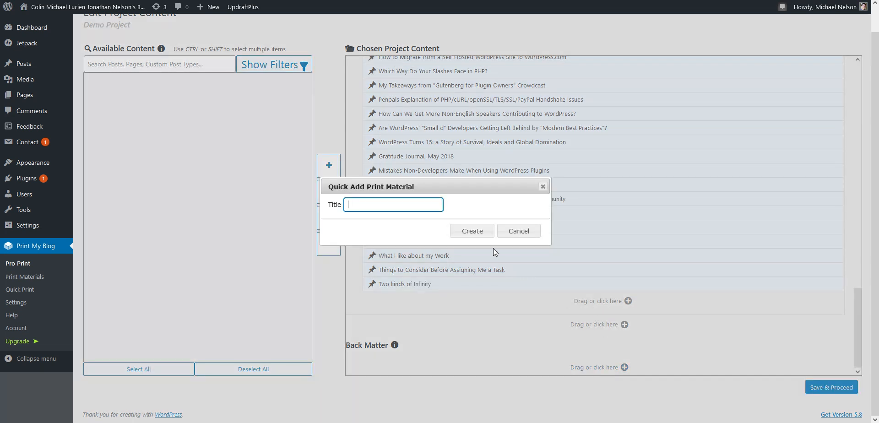
type("About the Author")
key("Tab")
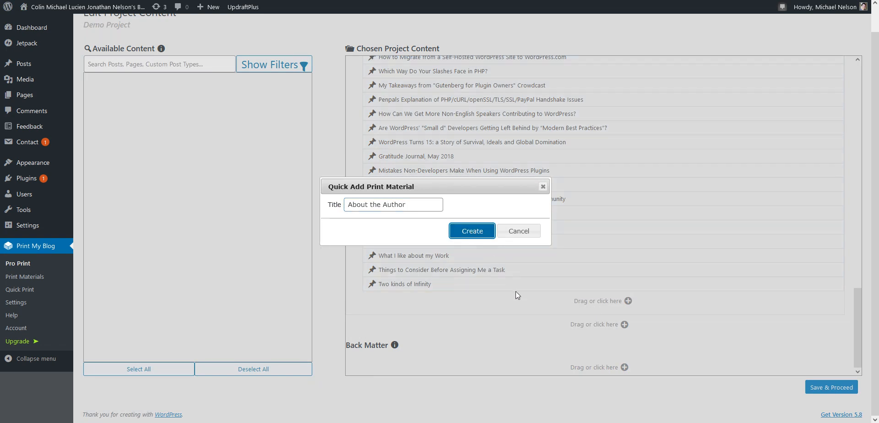
key("Return")
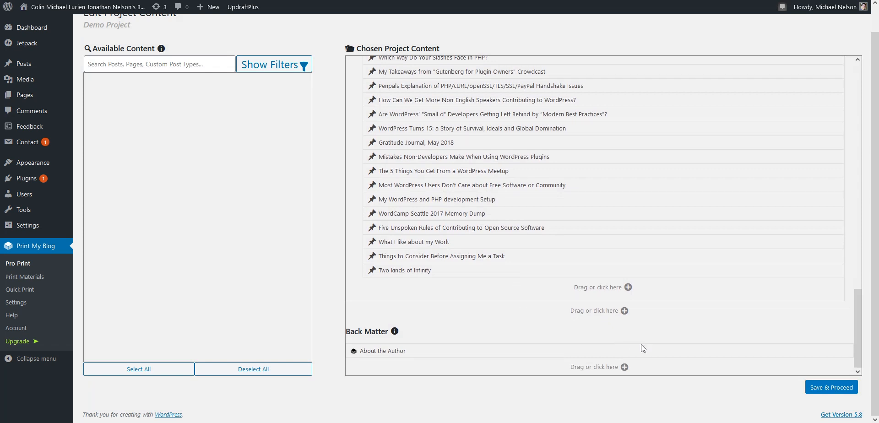
Save the project content and proceed to the Pro Print preview of the Demo Project
mouse_move(666, 355)
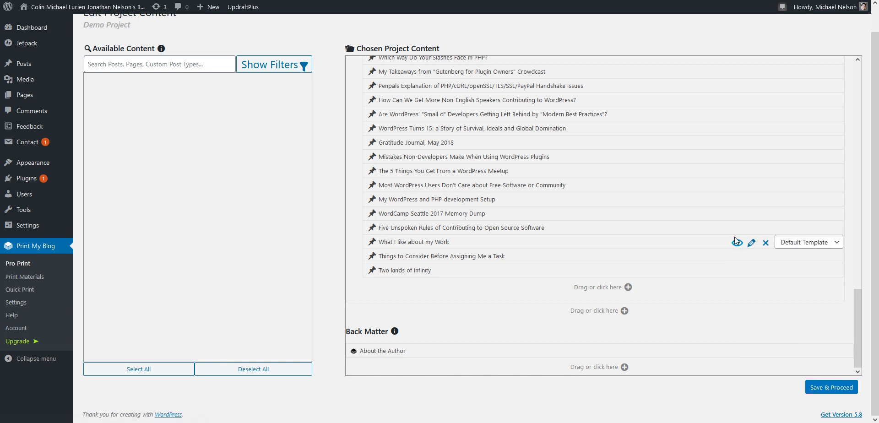
mouse_move(744, 229)
mouse_move(747, 354)
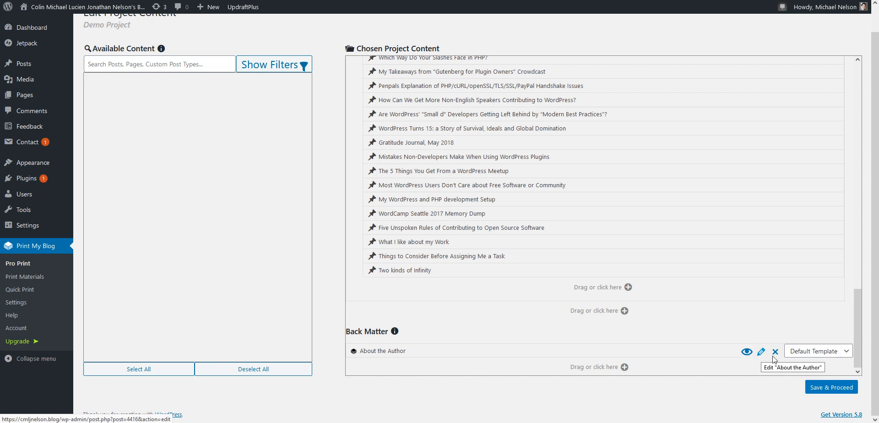
left_click(827, 389)
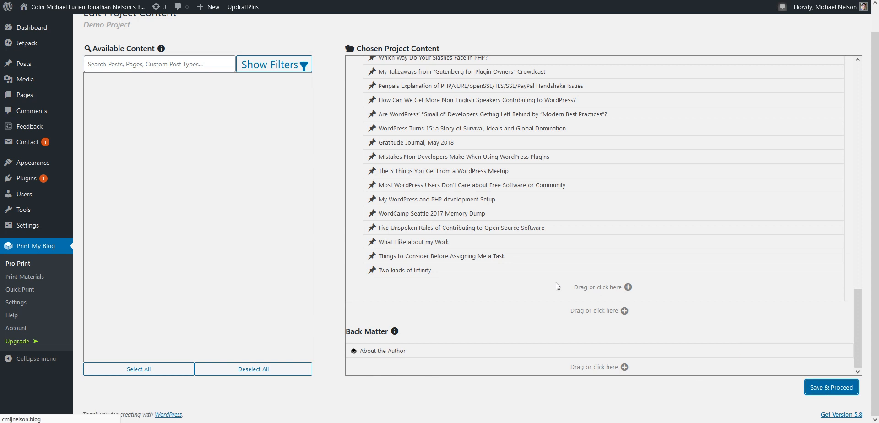
left_click(96, 152)
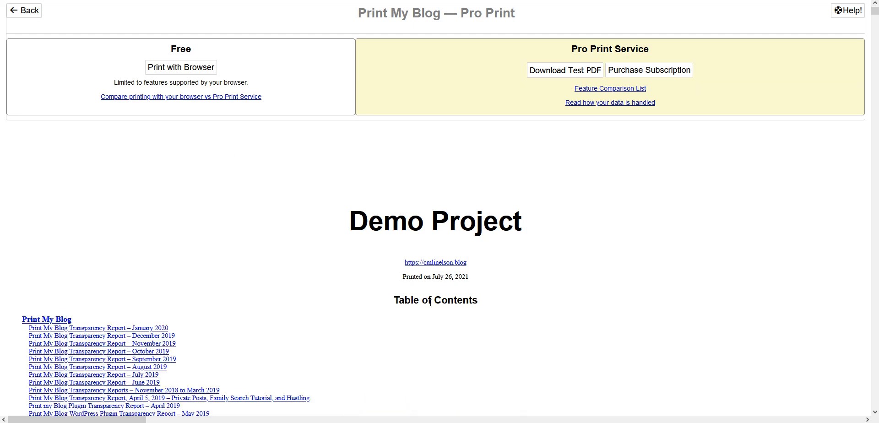
Check the preview's table of contents and download a test PDF with the Pro Print Service
scroll(241, 292, "down", 6)
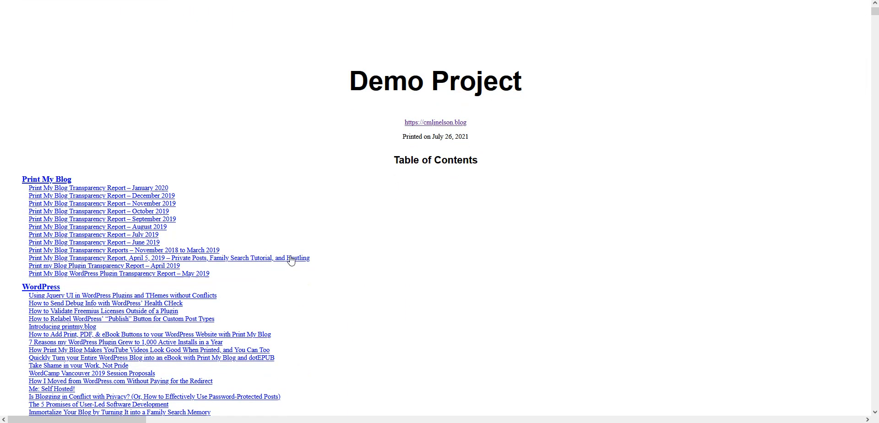
scroll(362, 255, "up", 6)
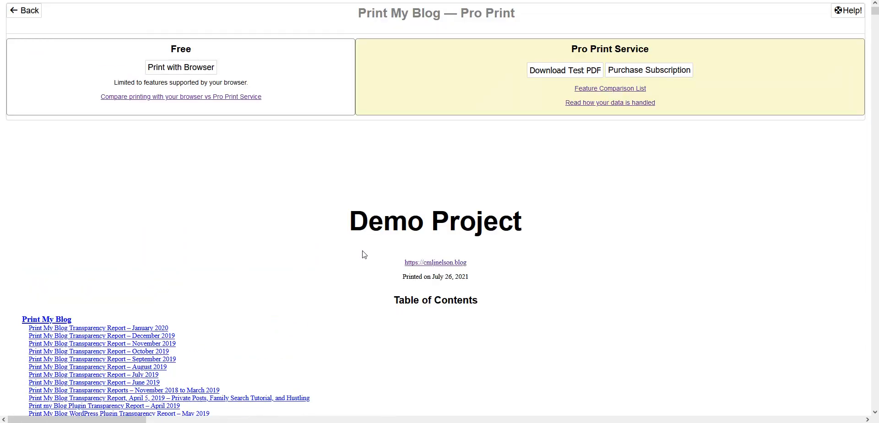
left_click(591, 74)
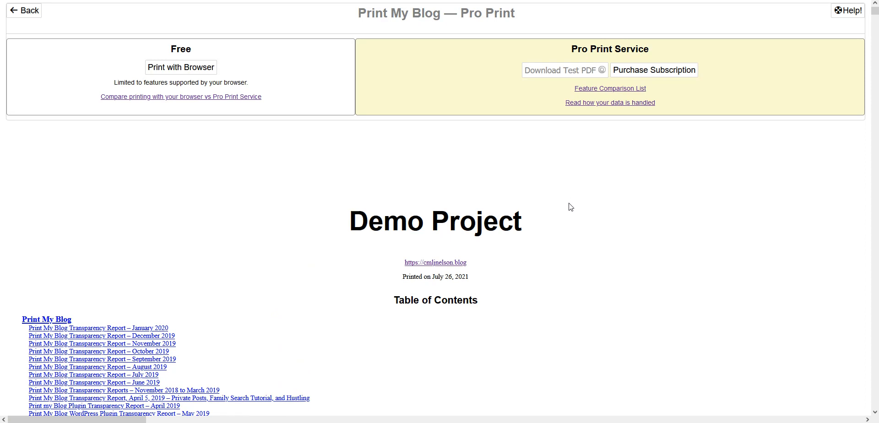
Look through the preview's table of contents while the PDF is prepared, and open the downloaded test PDF
scroll(546, 151, "down", 5)
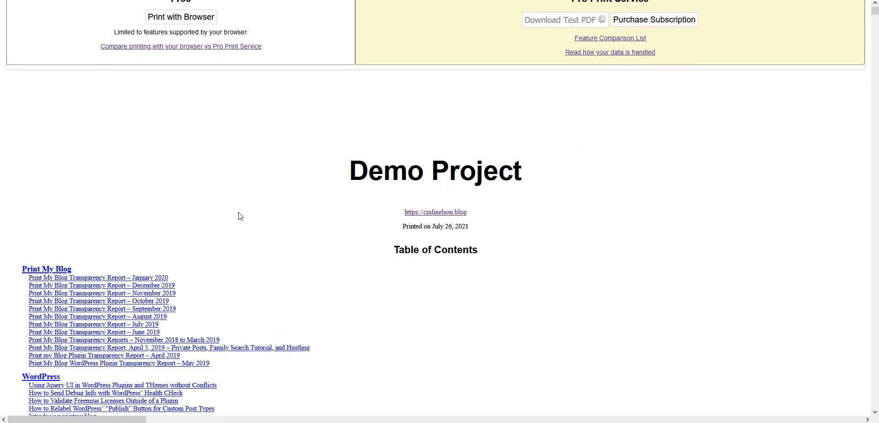
scroll(274, 336, "down", 10)
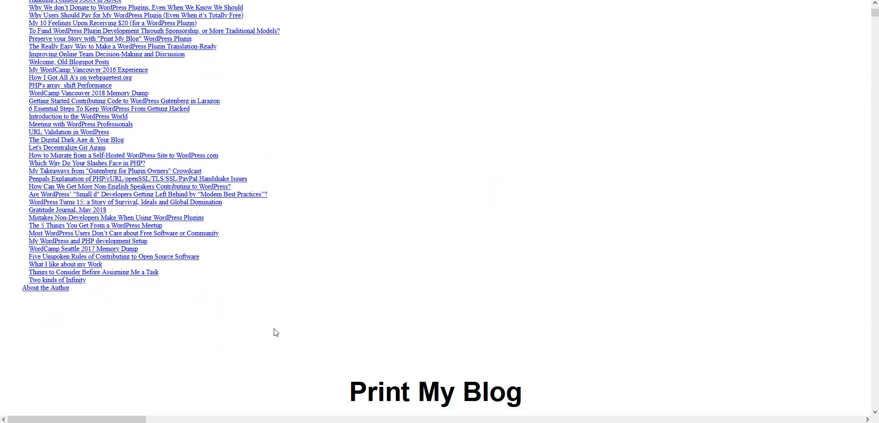
scroll(274, 335, "up", 14)
scroll(277, 329, "up", 1)
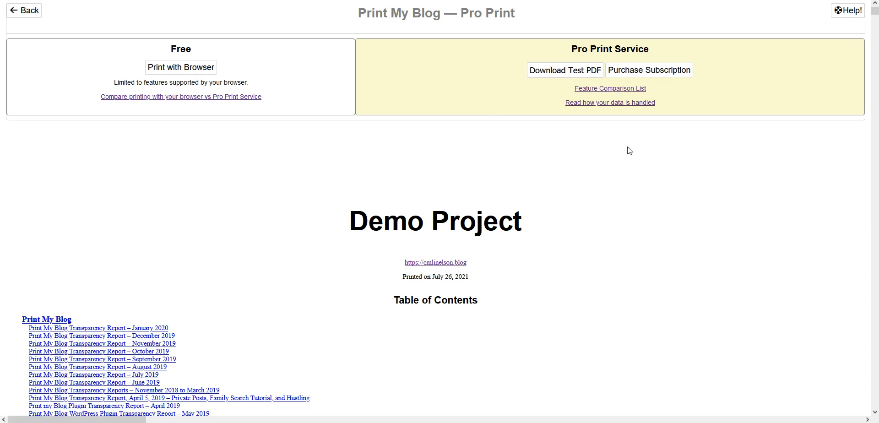
scroll(255, 332, "down", 1)
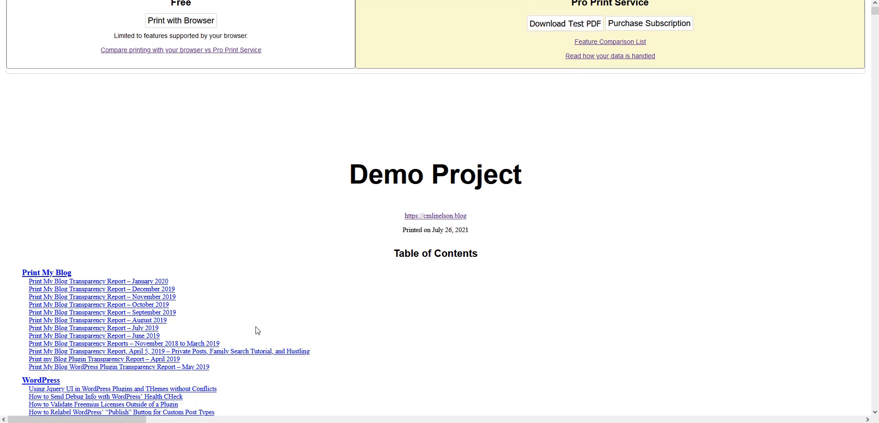
left_click(730, 0)
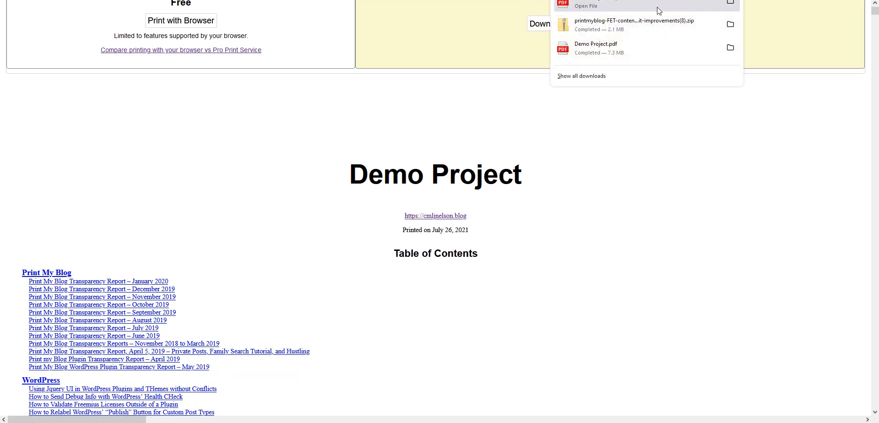
left_click(657, 7)
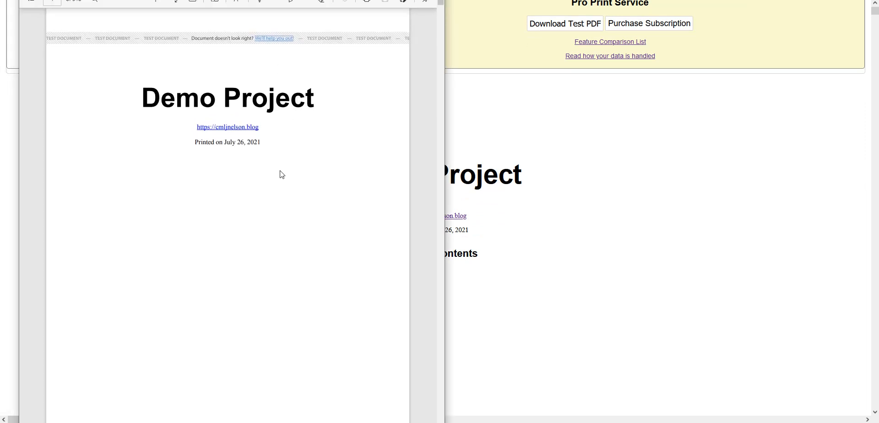
Follow the Print My Blog entry in the PDF's table of contents and examine the section's January 2020 report
scroll(282, 174, "down", 12)
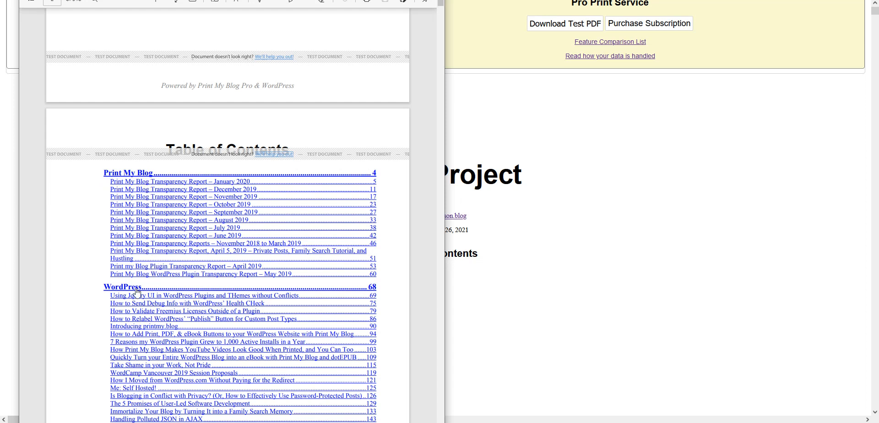
left_click(133, 173)
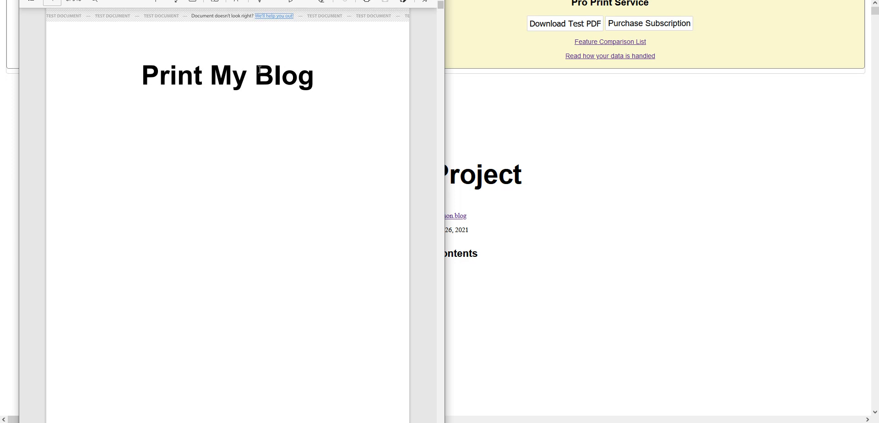
scroll(275, 87, "down", 10)
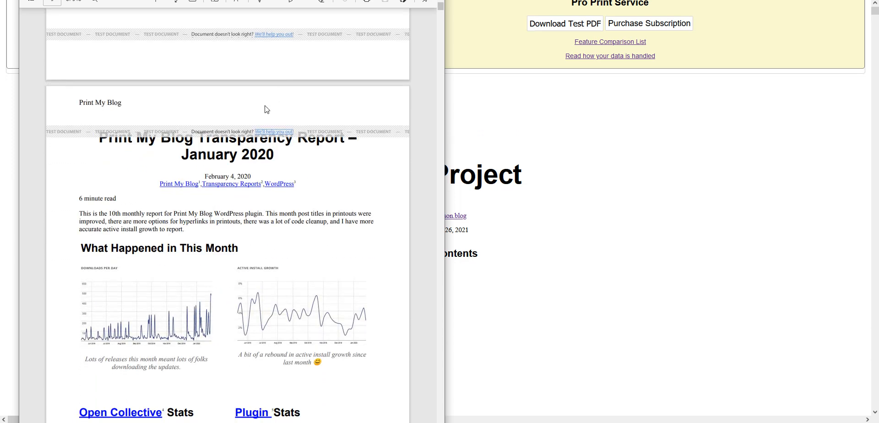
Read on through the January 2020 transparency report in the PDF, examining its charts, stats columns, footnotes and page headers
scroll(267, 109, "down", 3)
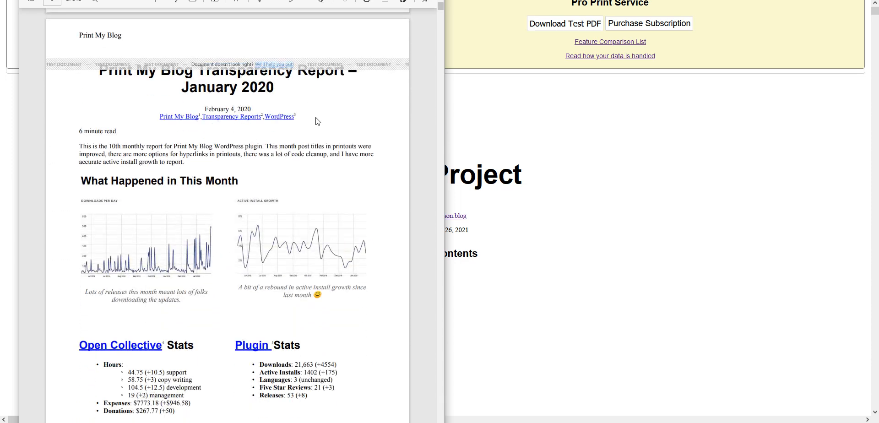
scroll(158, 128, "down", 15)
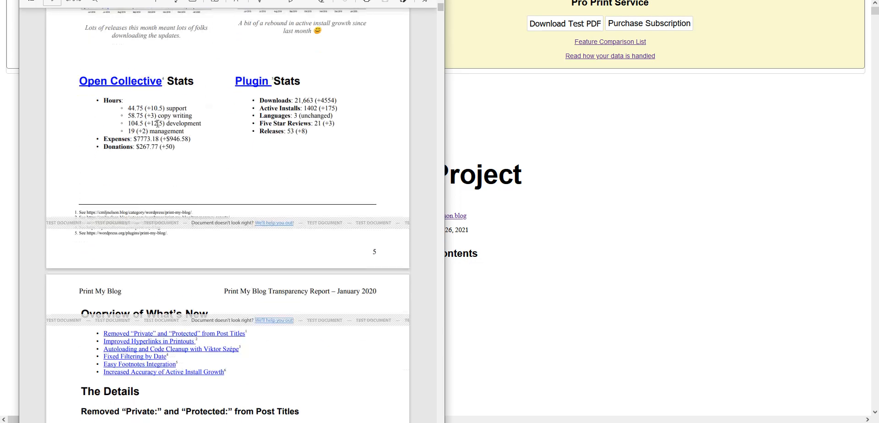
scroll(160, 127, "down", 20)
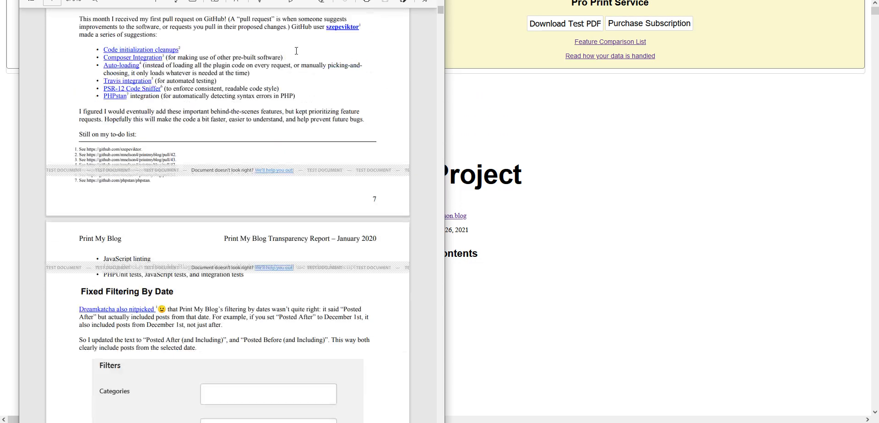
left_click_drag(101, 0, 106, 5)
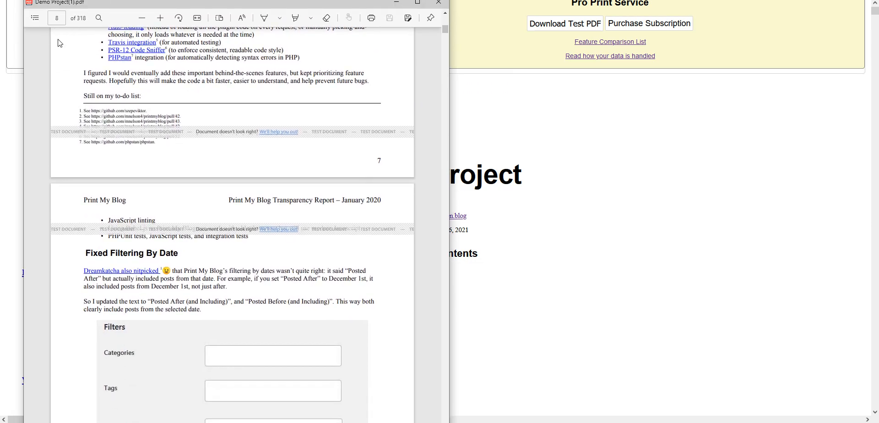
scroll(362, 102, "down", 5)
Return to the PDF's table of contents, follow the WordPress entry, and examine the section's title page and its first post
left_click_drag(445, 31, 448, 18)
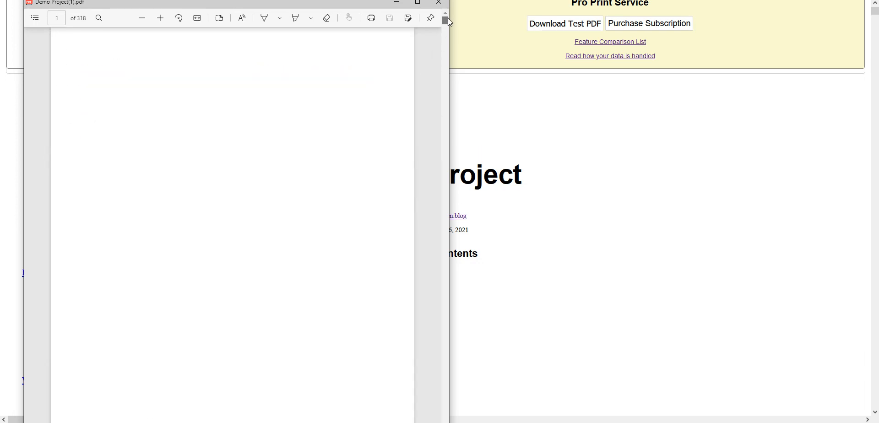
scroll(324, 124, "down", 10)
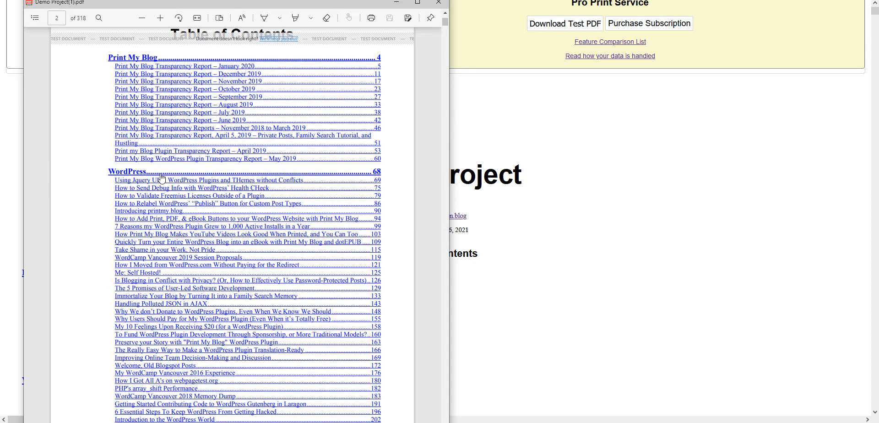
left_click(162, 173)
scroll(216, 153, "up", 3)
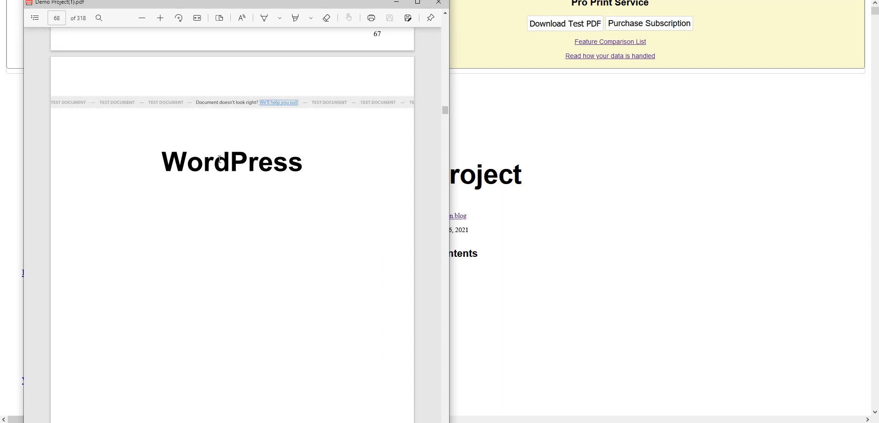
scroll(222, 163, "down", 8)
scroll(227, 165, "down", 5)
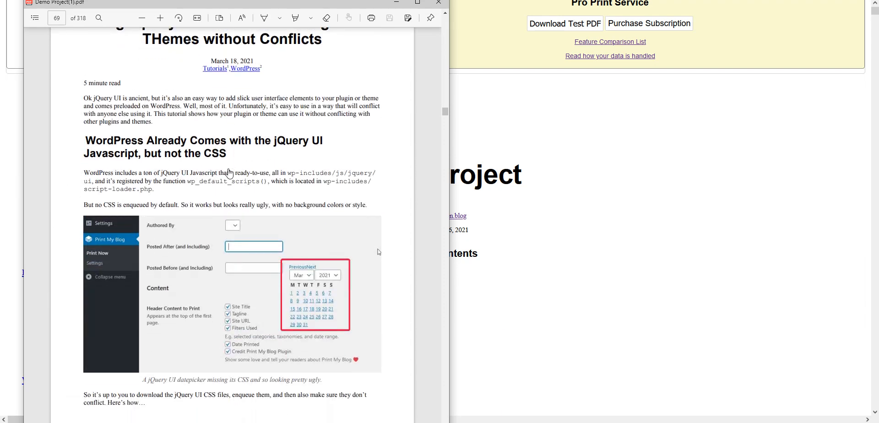
scroll(230, 173, "up", 5)
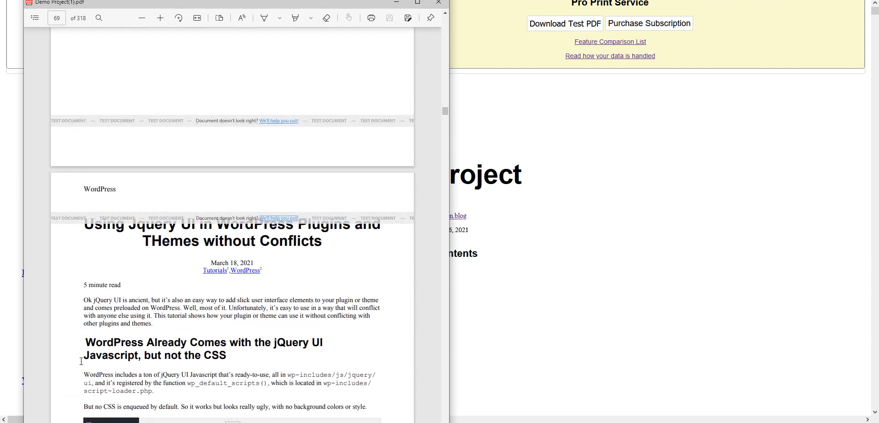